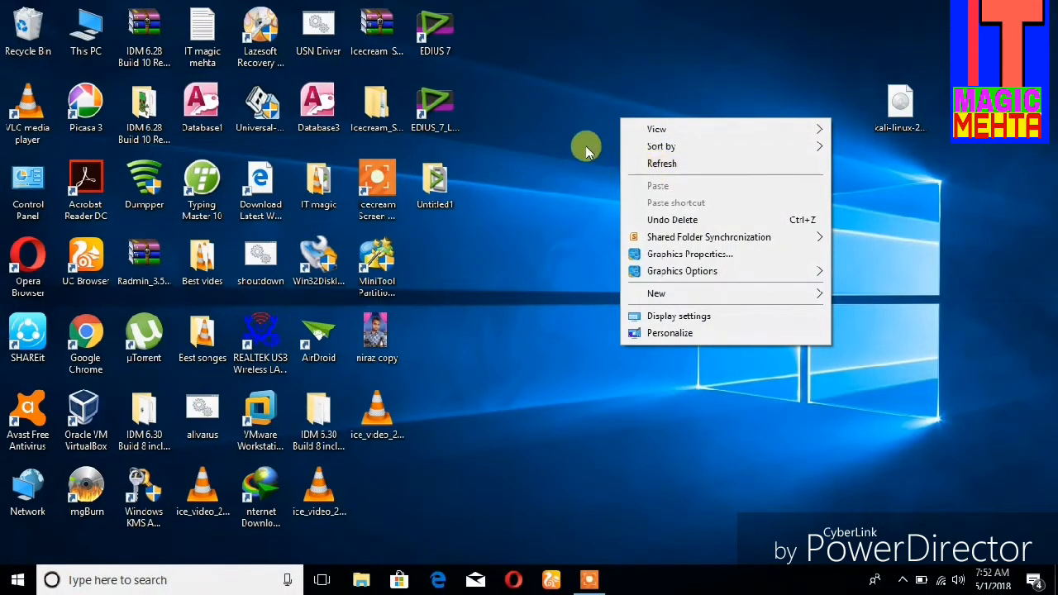
click(678, 169)
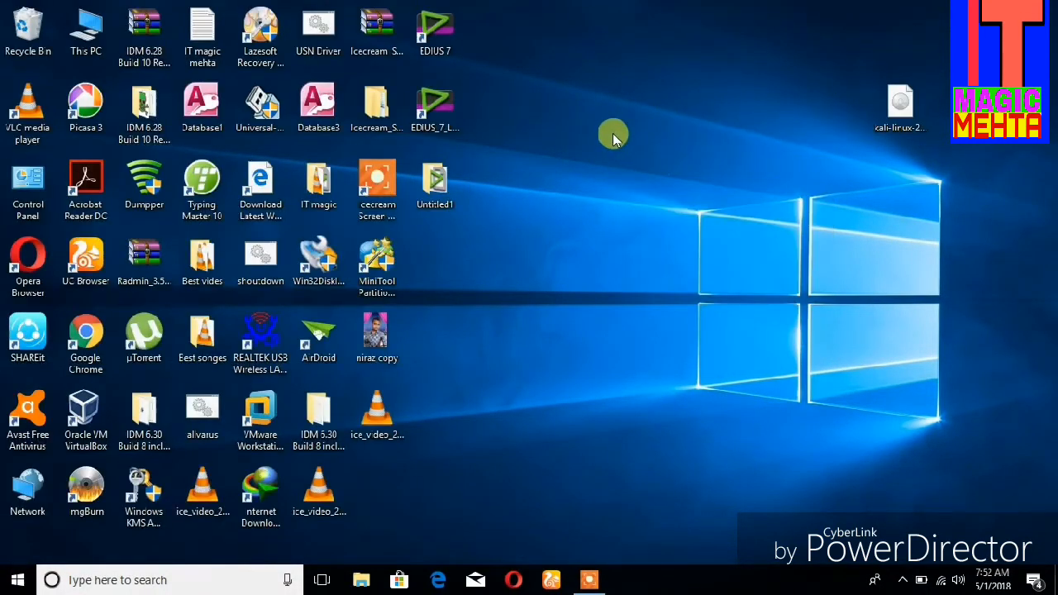
right_click(612, 134)
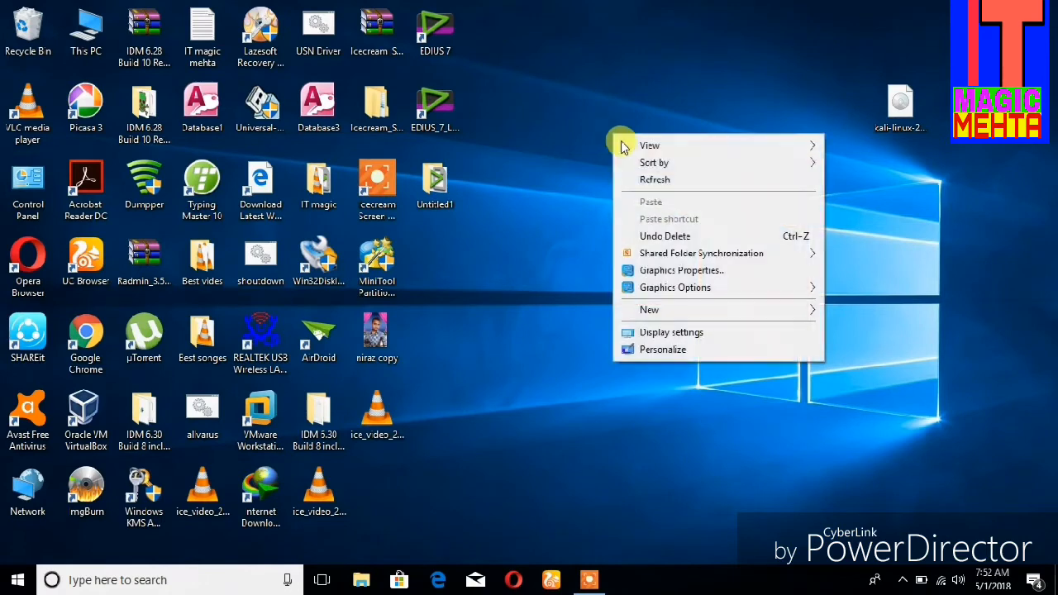
click(648, 182)
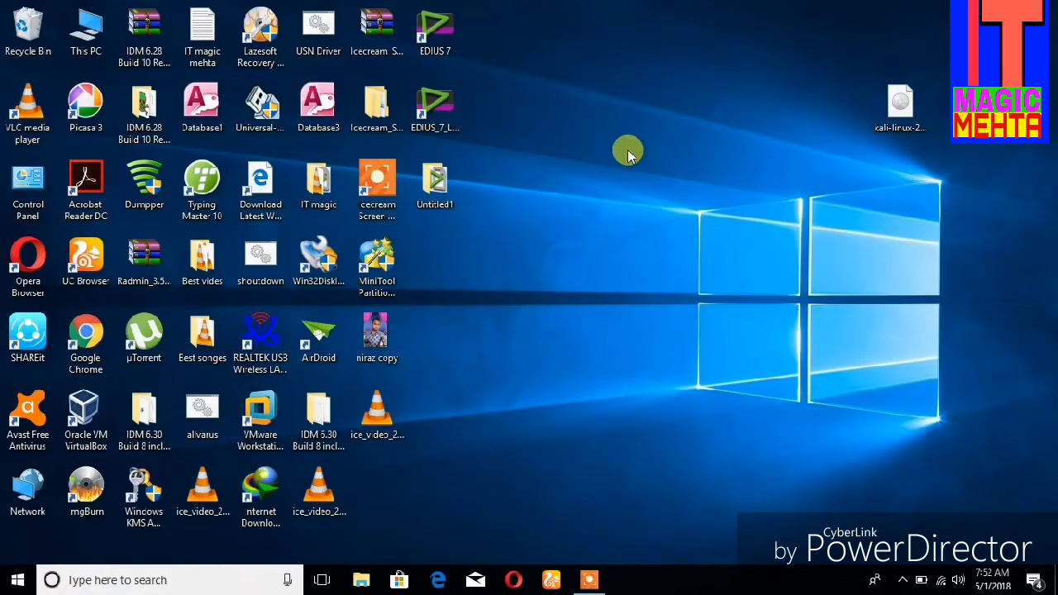
right_click(628, 149)
click(647, 183)
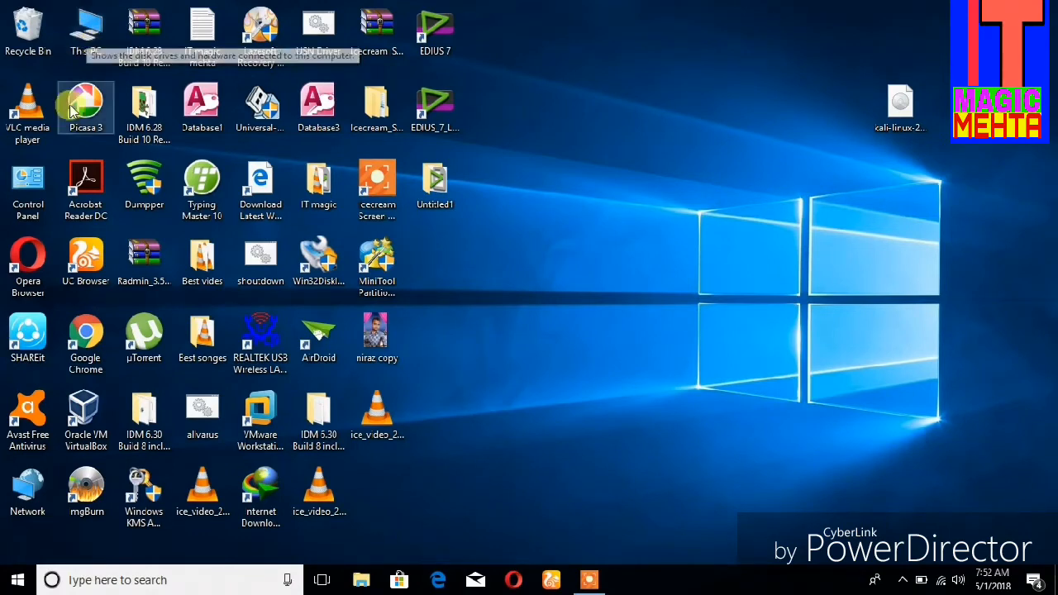
Open Computer Management for This PC and display Disk Management under Storage.
right_click(80, 43)
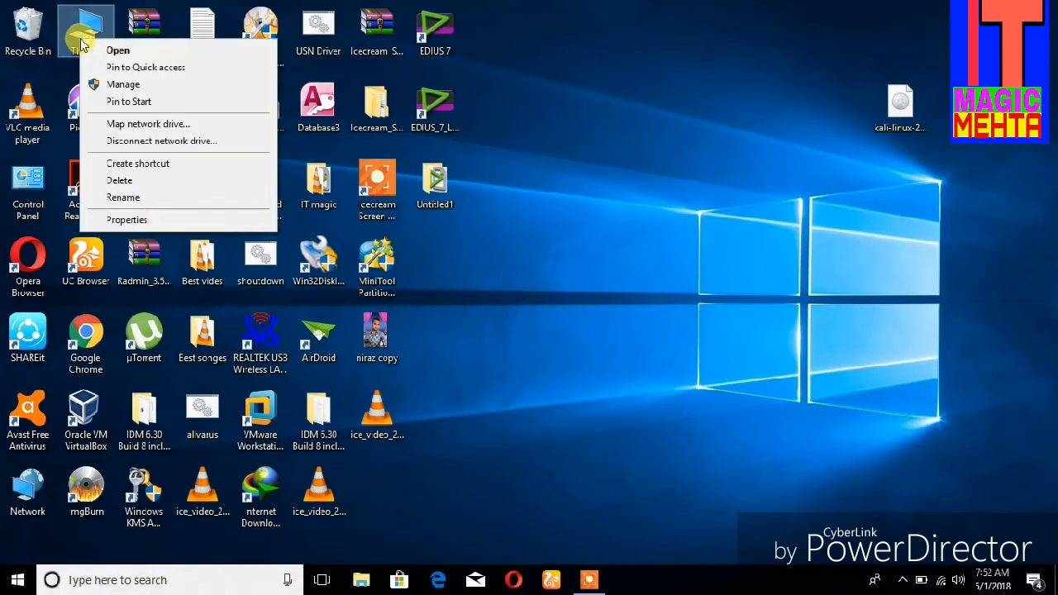
click(105, 84)
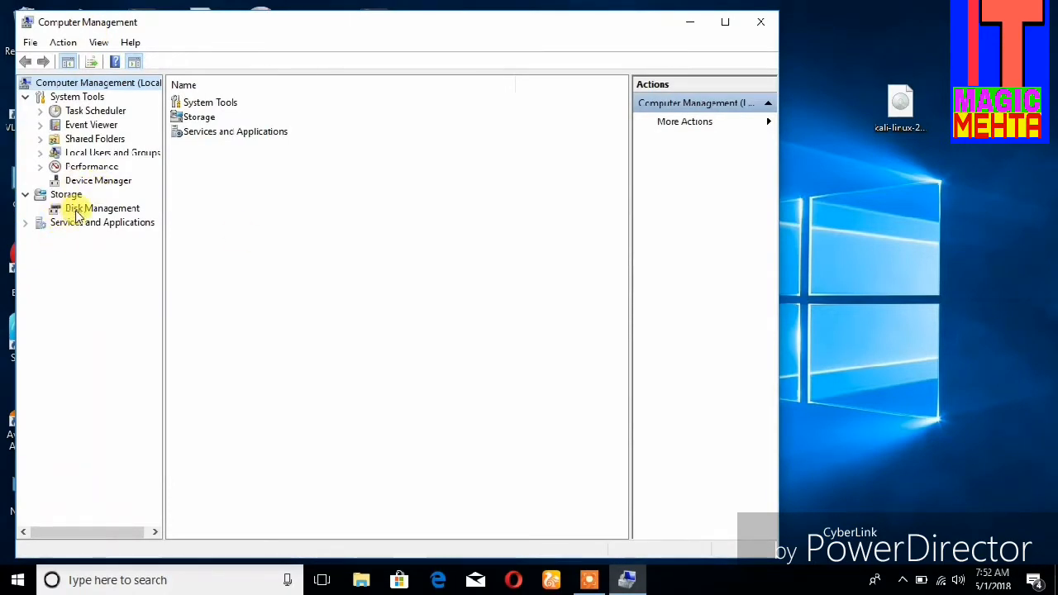
click(75, 212)
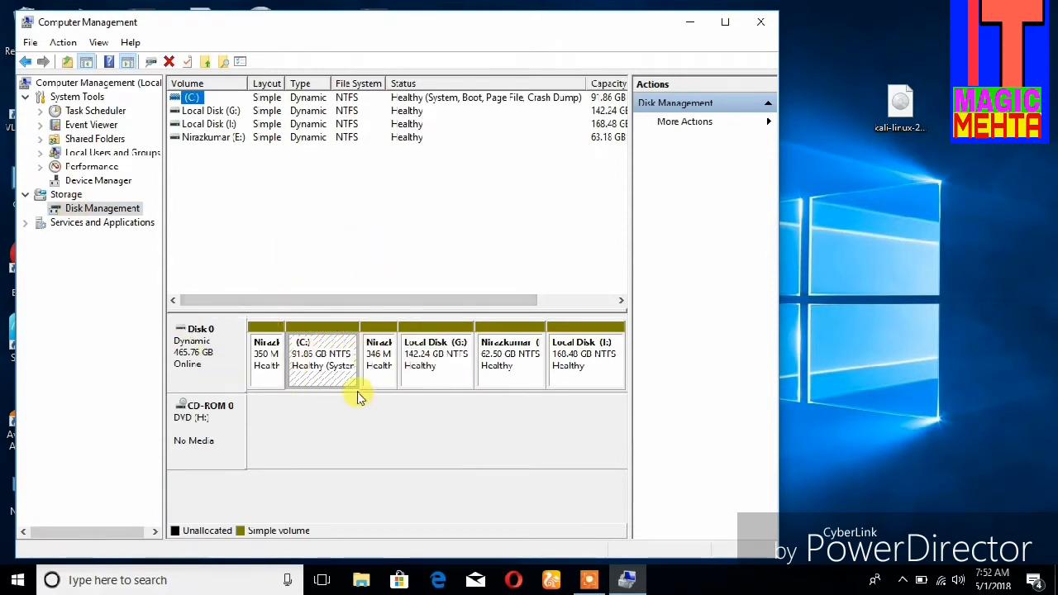
Look over the Disk Management actions and view options, and minimize the Computer Management window.
click(61, 43)
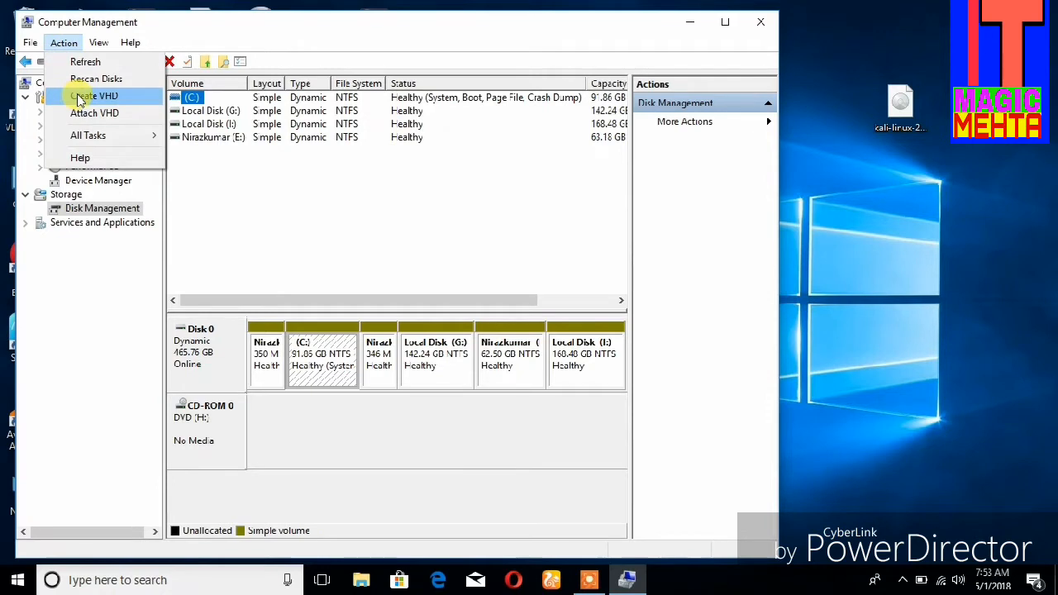
mouse_move(98, 44)
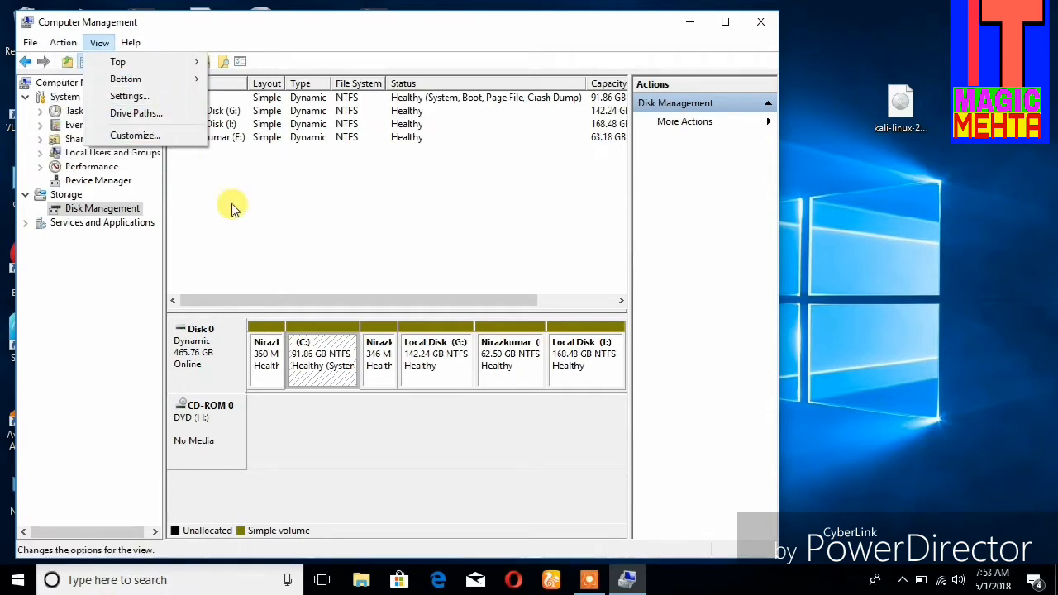
click(692, 22)
click(690, 20)
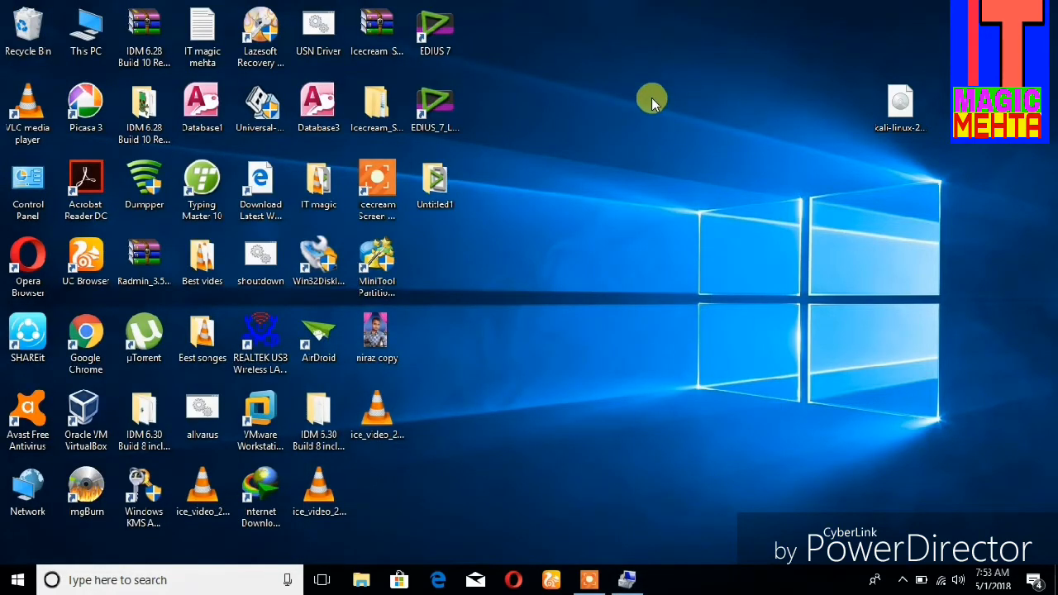
Run diskmgmt.msc to open a standalone Disk Management window, and close it after viewing its available actions.
key(super+r)
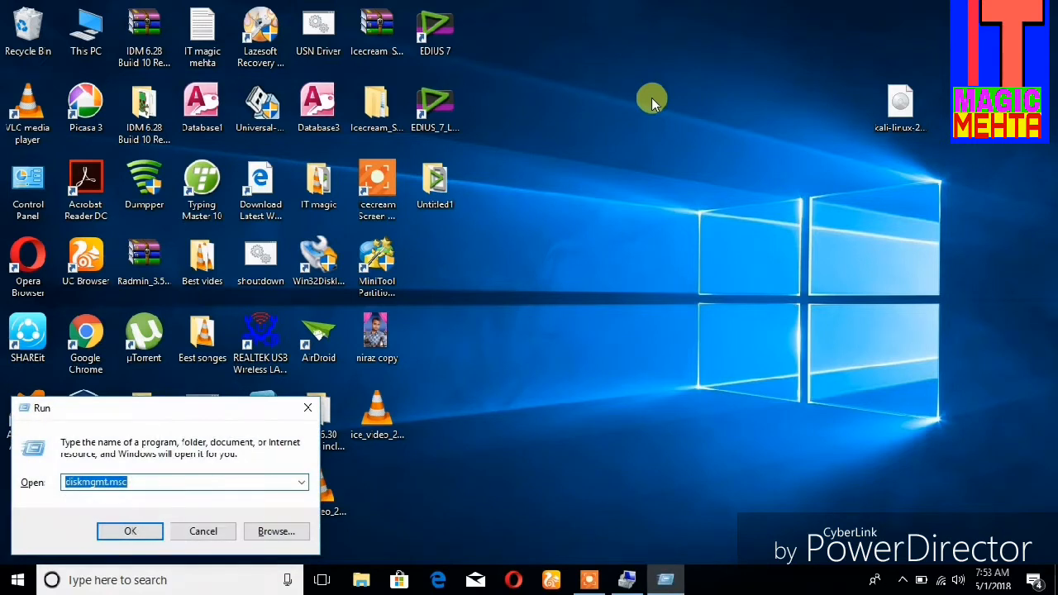
click(137, 481)
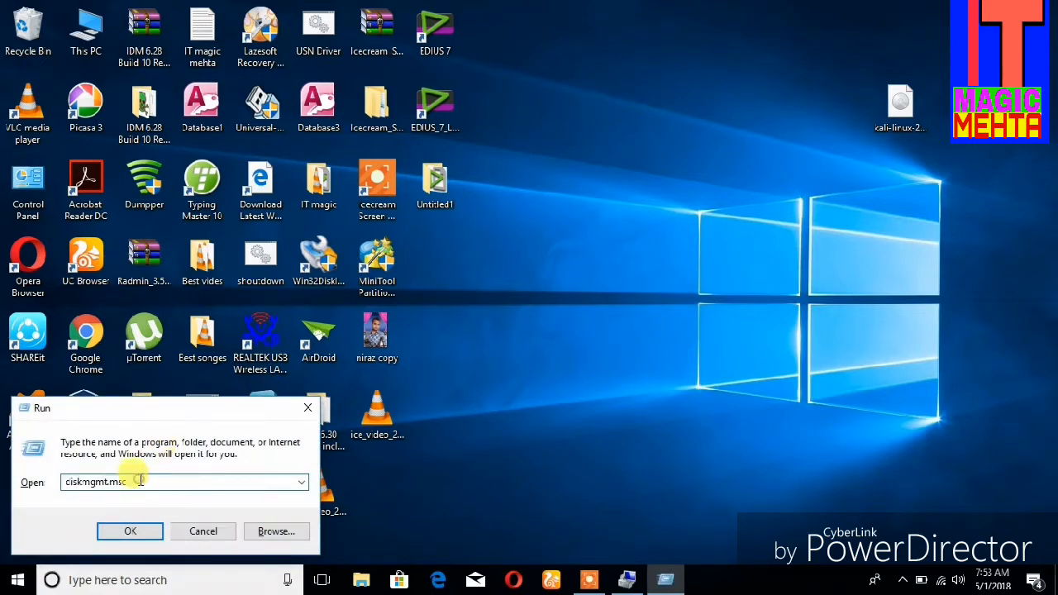
key(BackSpace)
key(BackSpace)
key(BackSpace)
key(BackSpace)
key(BackSpace)
key(BackSpace)
key(BackSpace)
key(BackSpace)
key(BackSpace)
key(BackSpace)
key(BackSpace)
key(BackSpace)
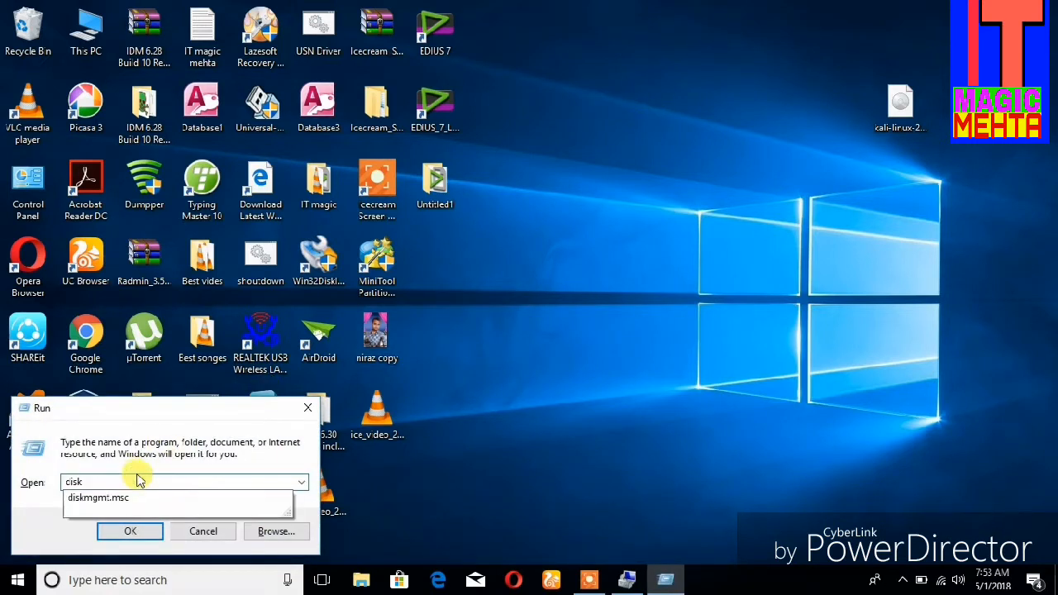
text(d)
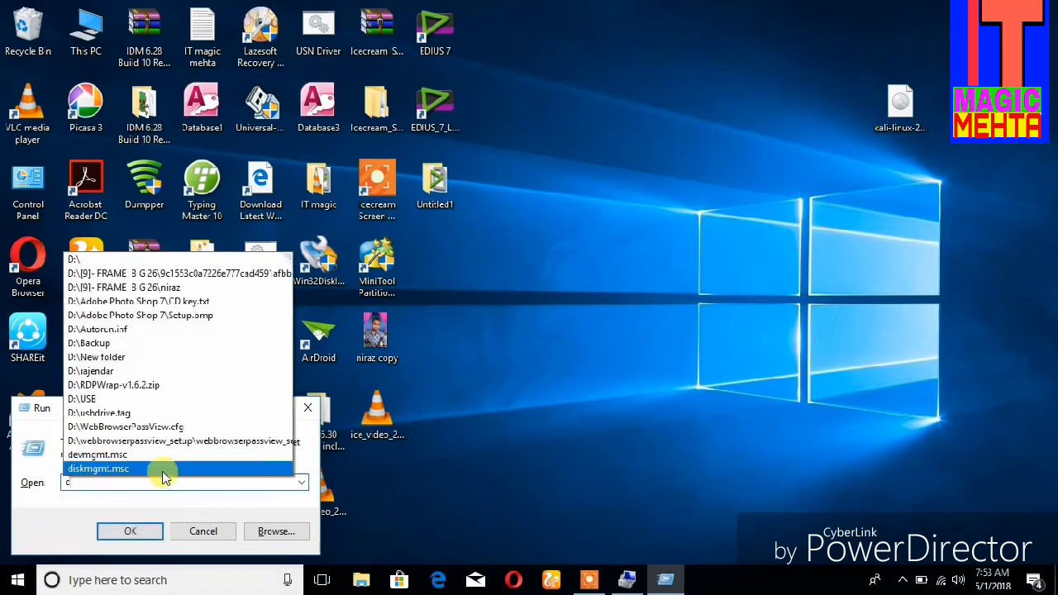
text(iskmgmt.)
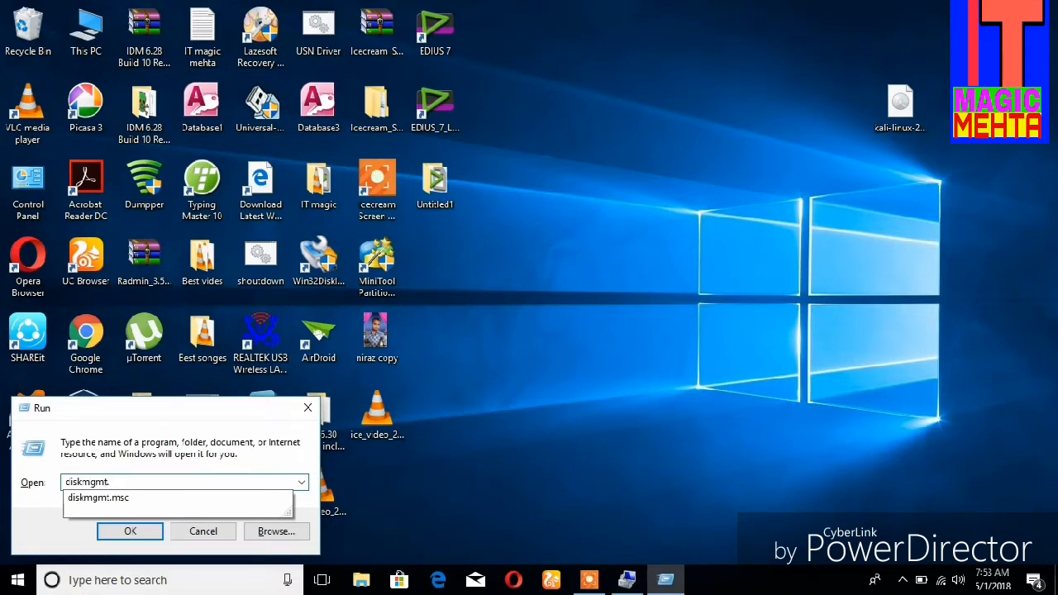
text(msc)
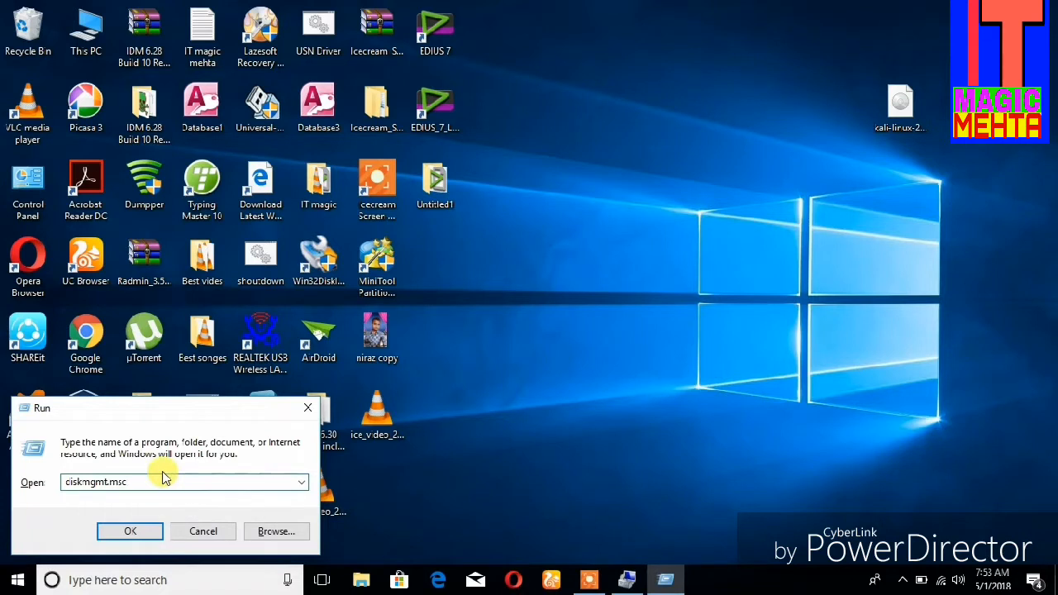
key(Return)
click(563, 363)
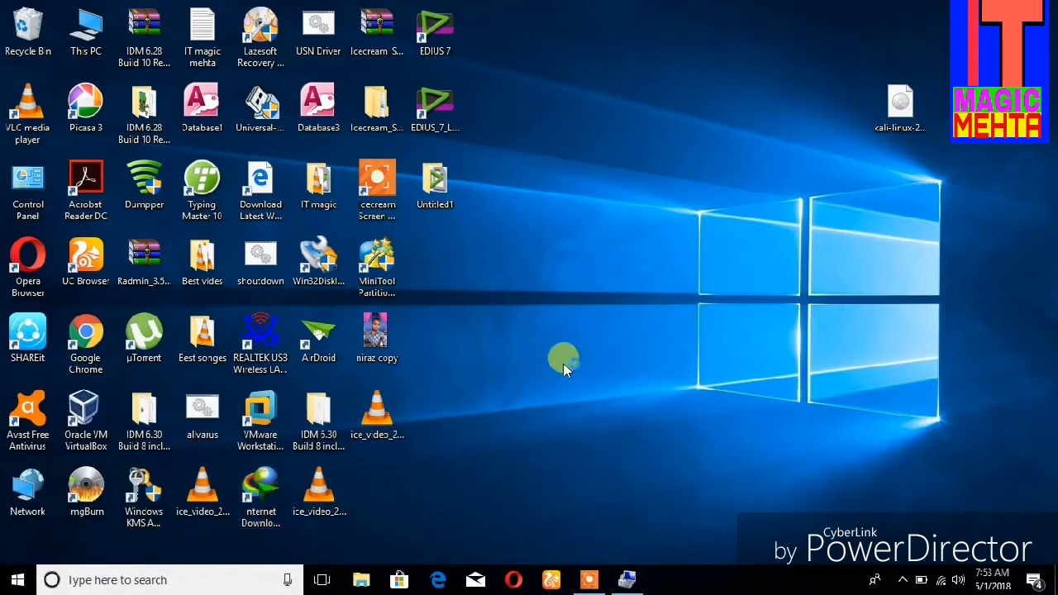
key(t)
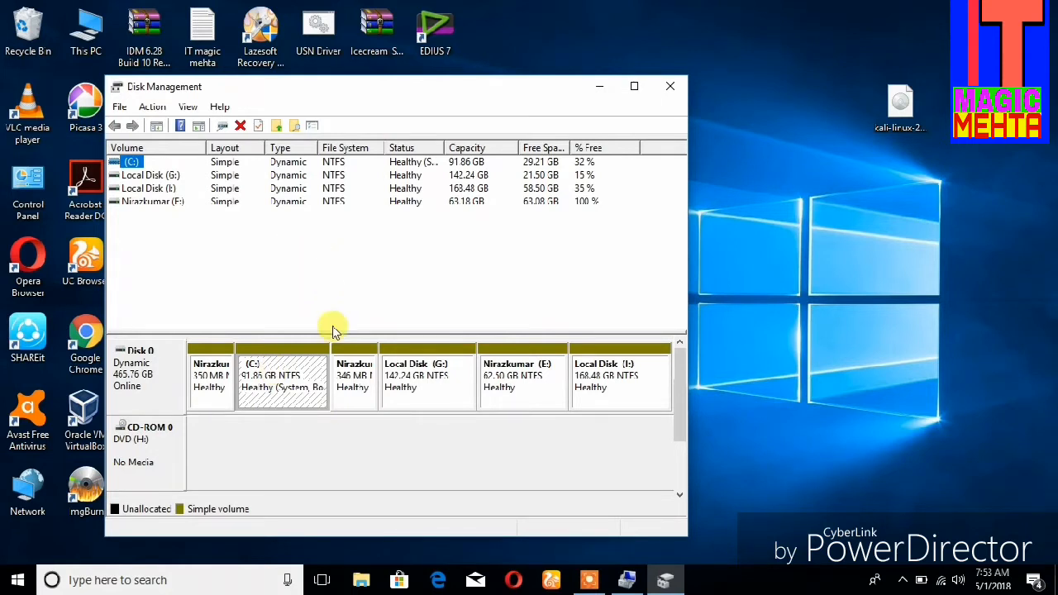
click(150, 108)
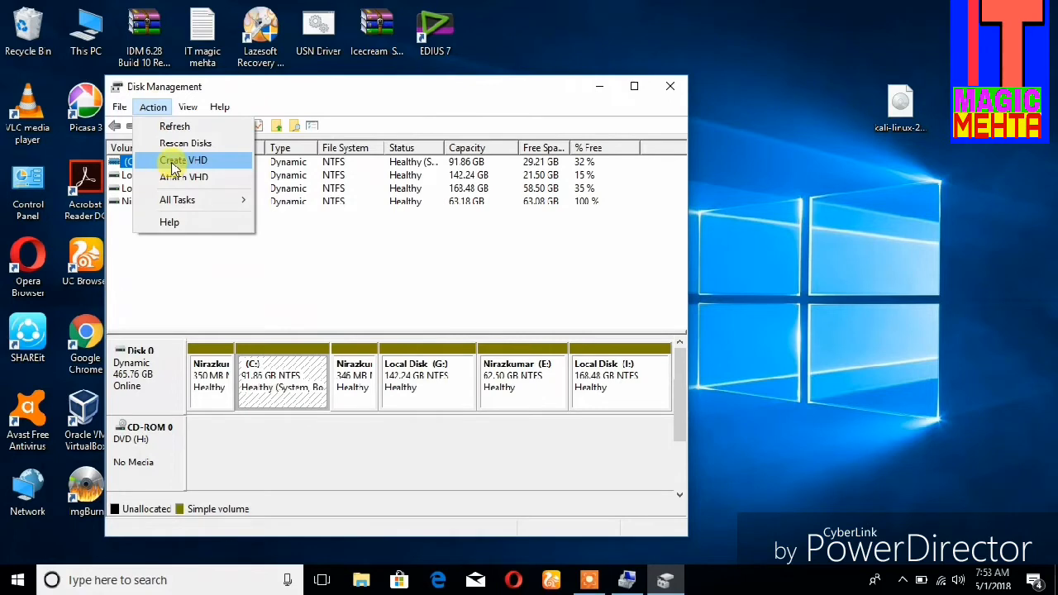
click(670, 87)
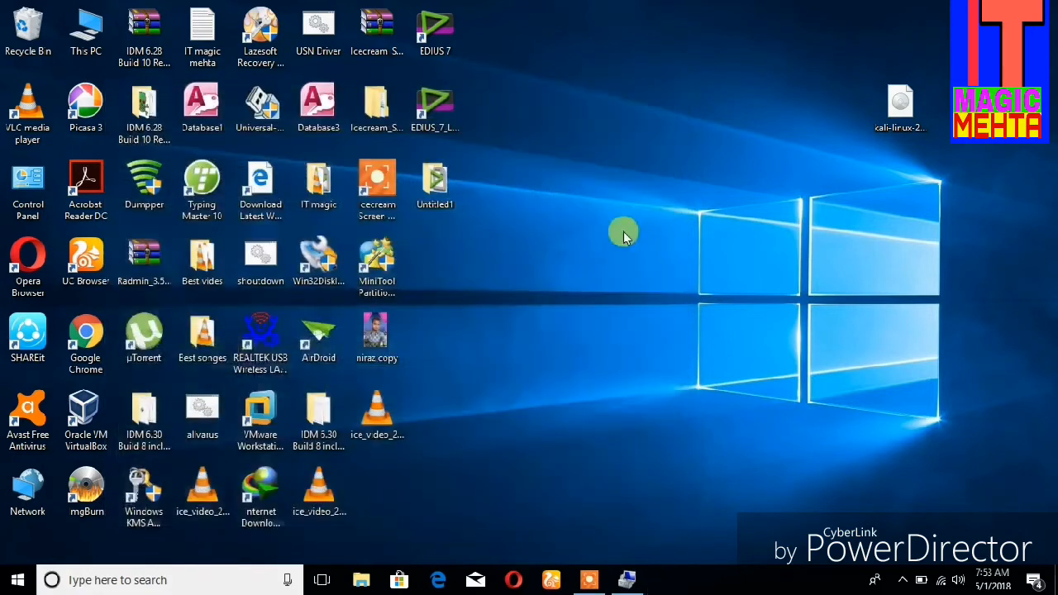
Restore the Computer Management window and start creating a virtual hard disk with Create VHD.
mouse_move(618, 571)
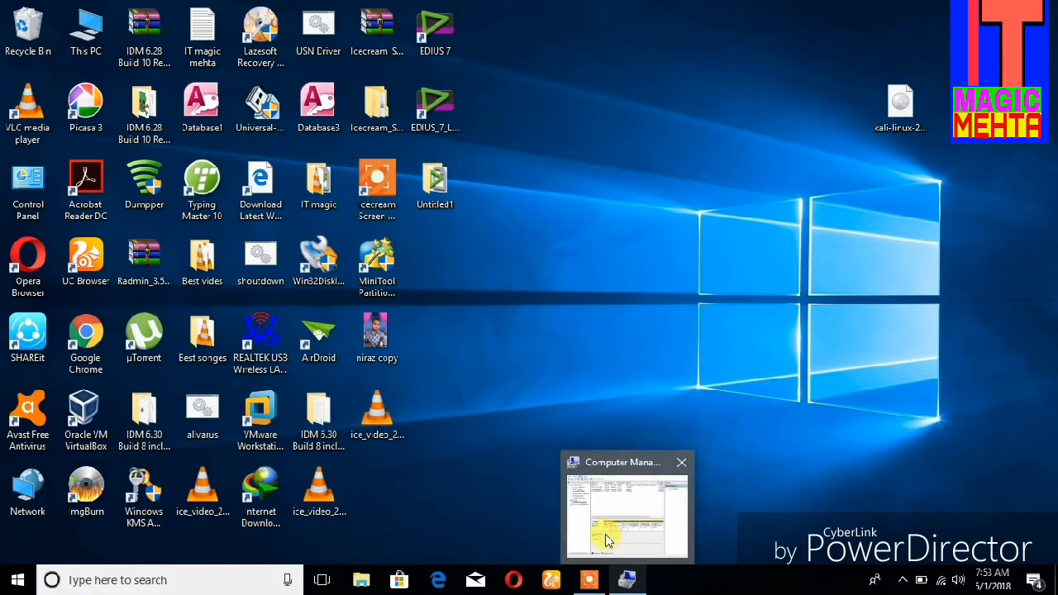
click(606, 540)
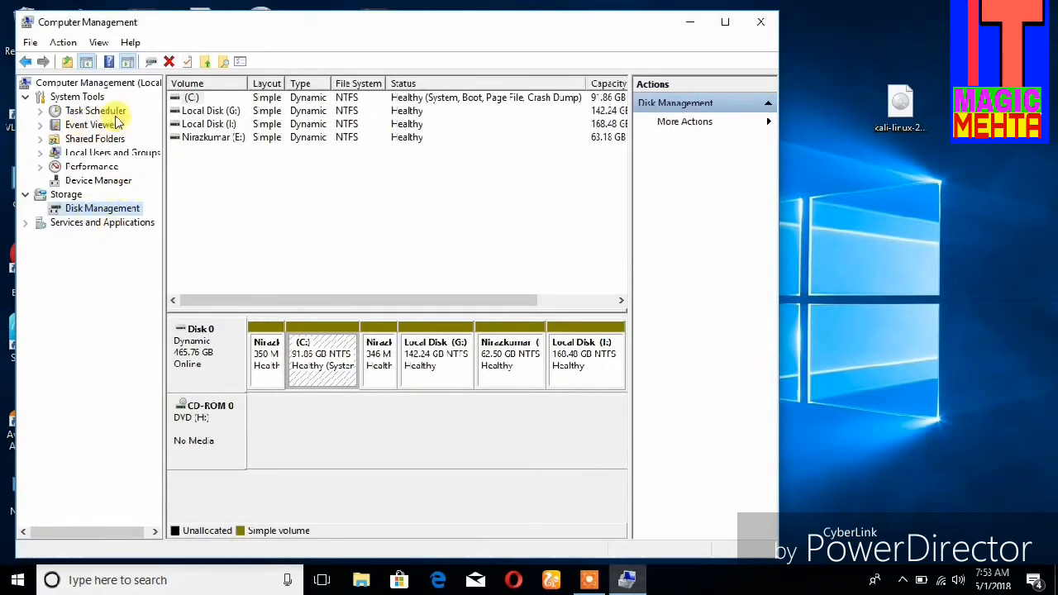
click(64, 43)
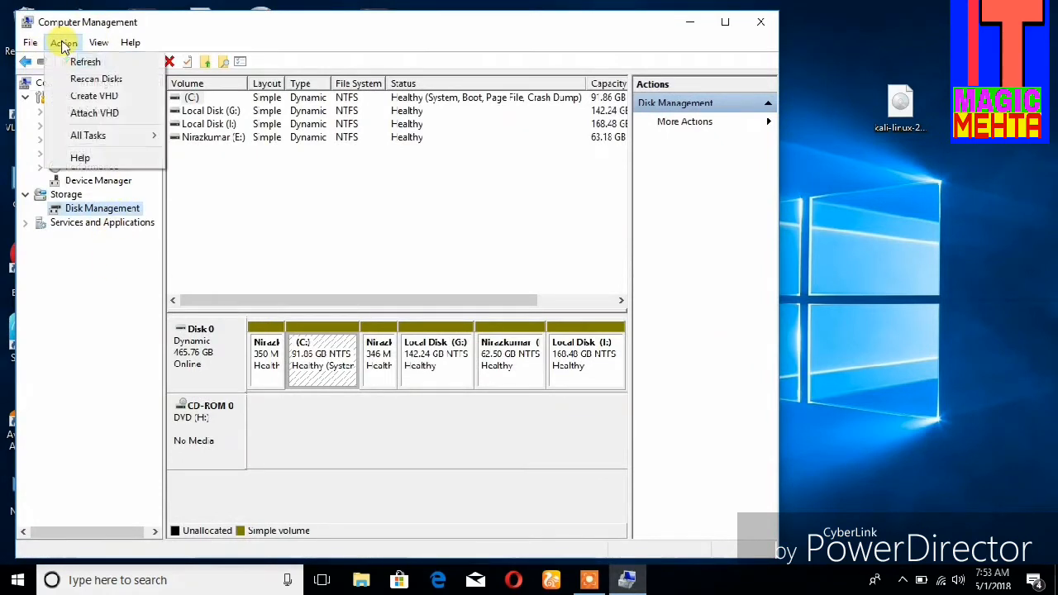
click(88, 99)
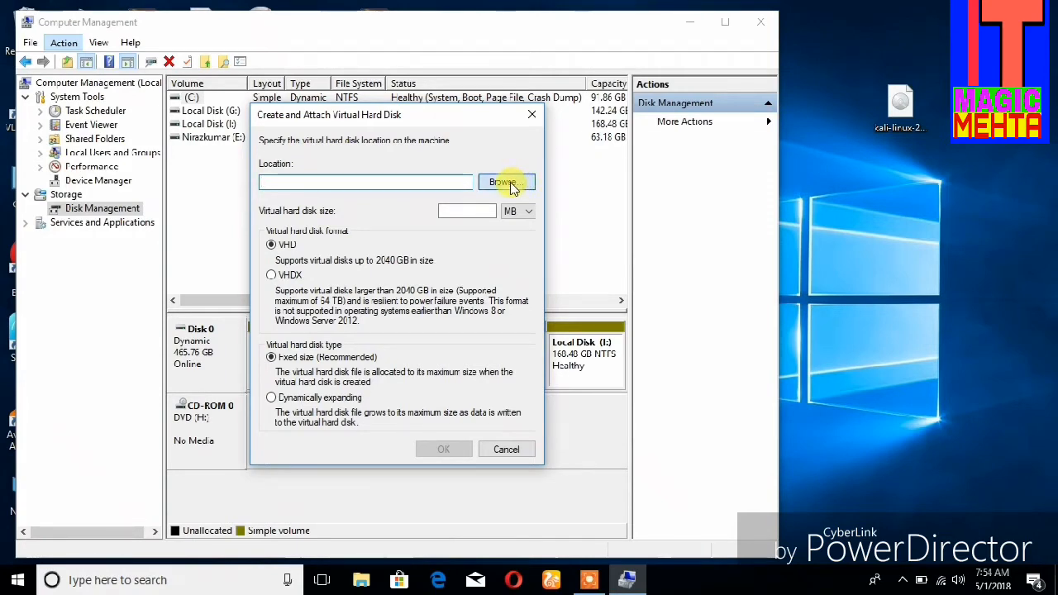
Set the virtual hard disk's location to a .vhd file on the E: drive, using the owner's name as file name.
click(511, 186)
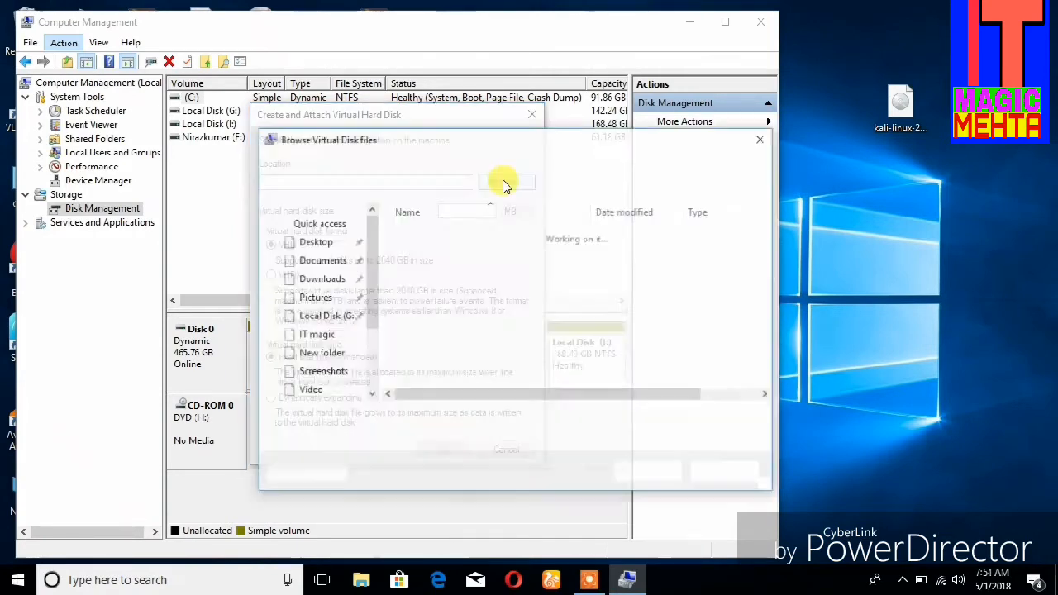
scroll(459, 335, down, 2)
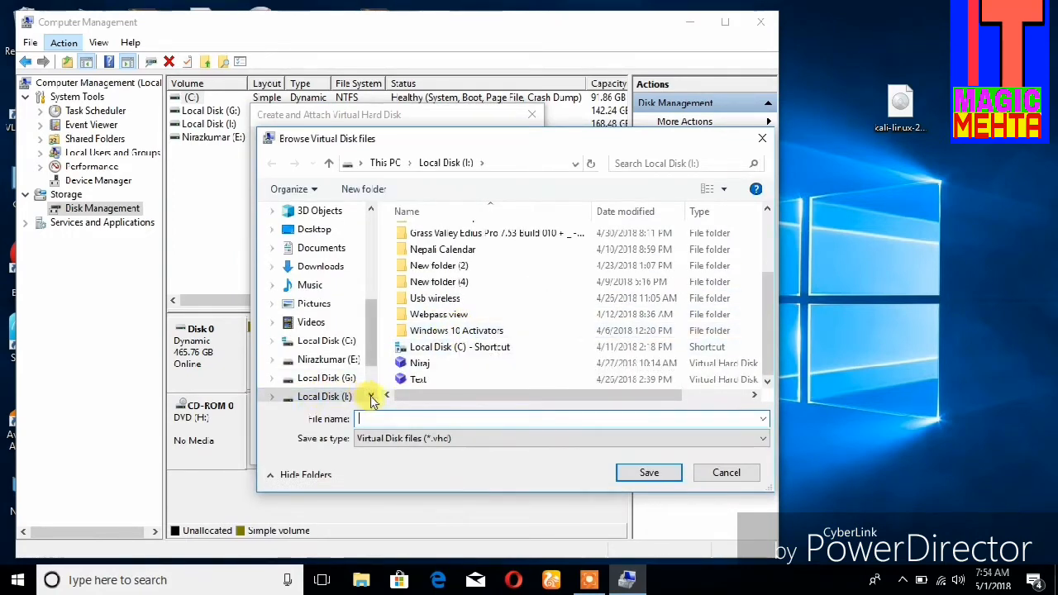
scroll(371, 397, down, 1)
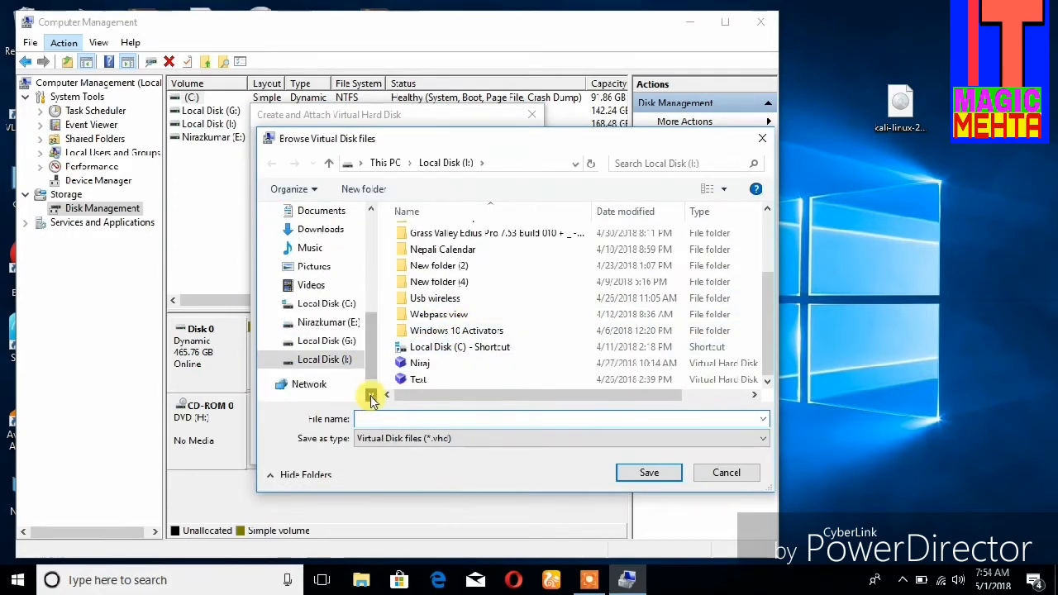
click(337, 342)
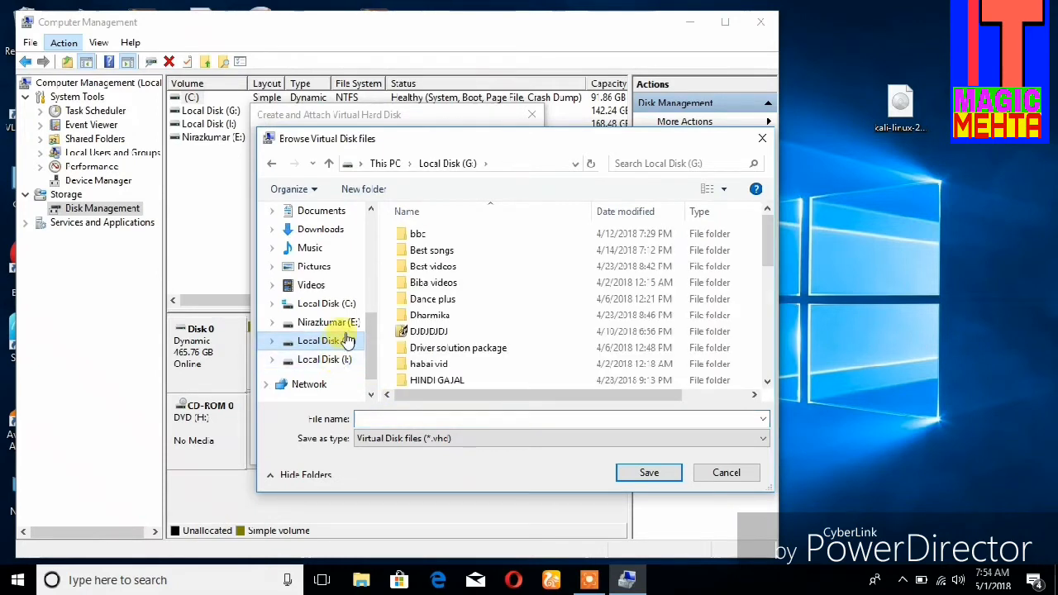
scroll(364, 388, down, 1)
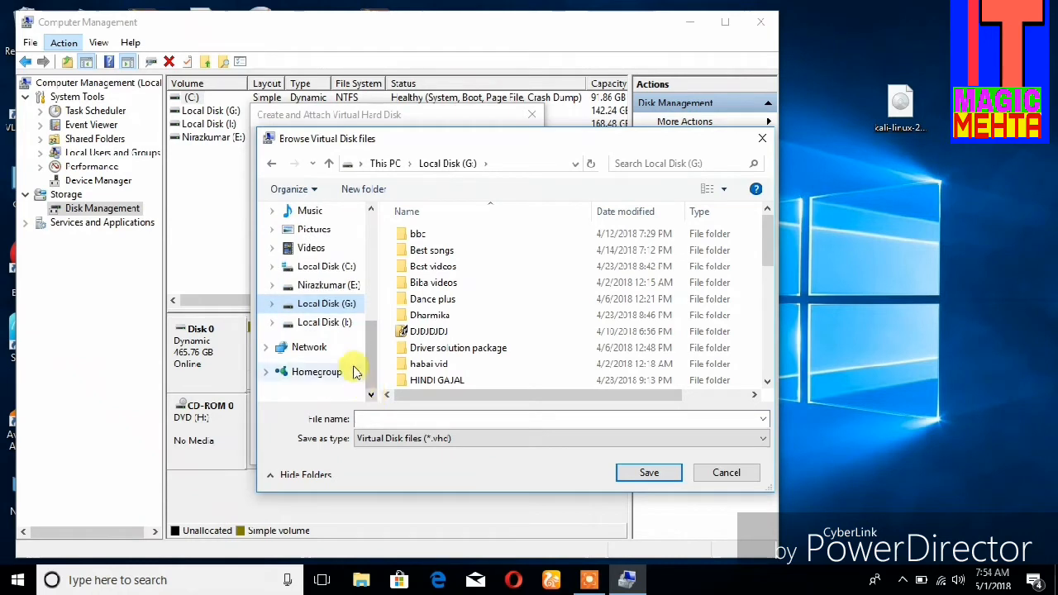
click(343, 285)
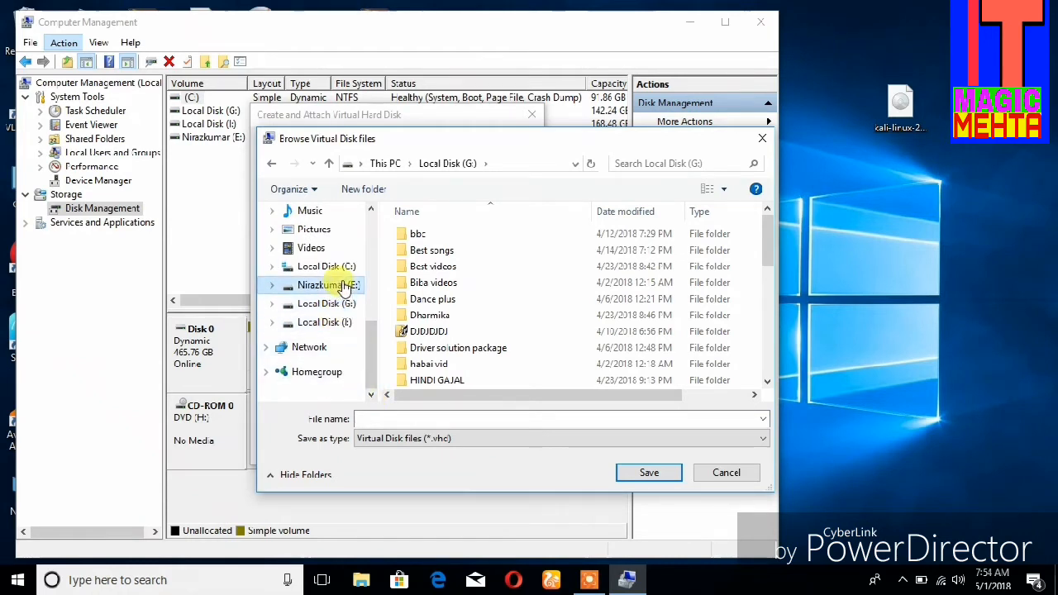
click(418, 422)
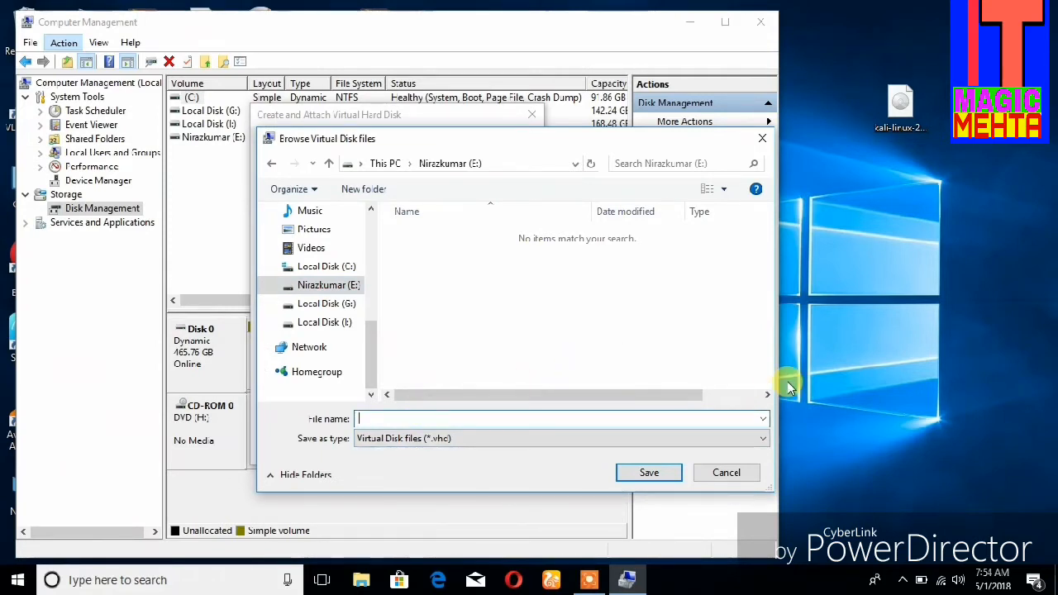
text(V)
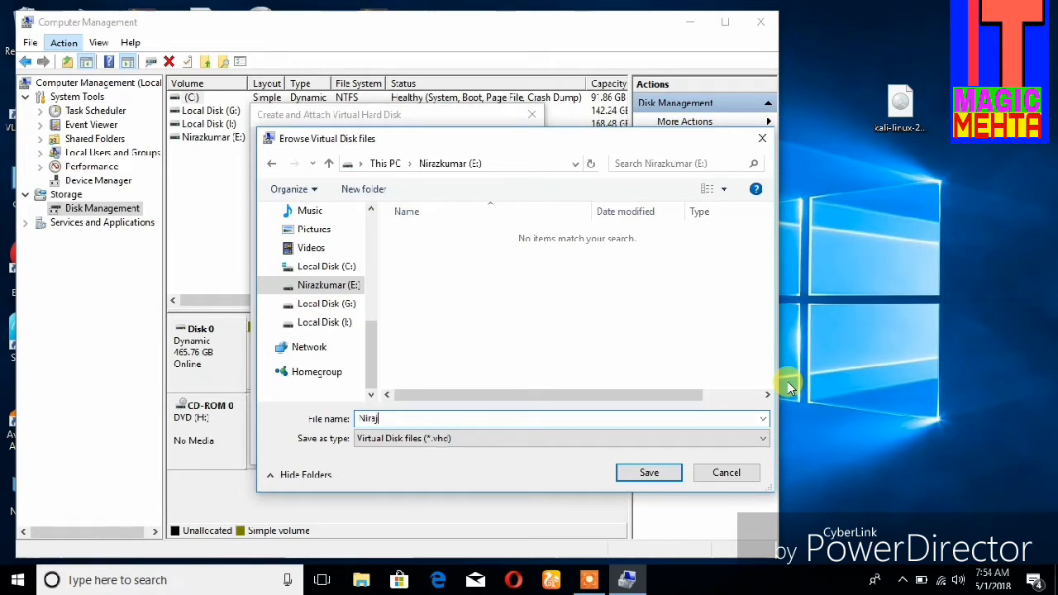
text(irajkumar)
click(653, 478)
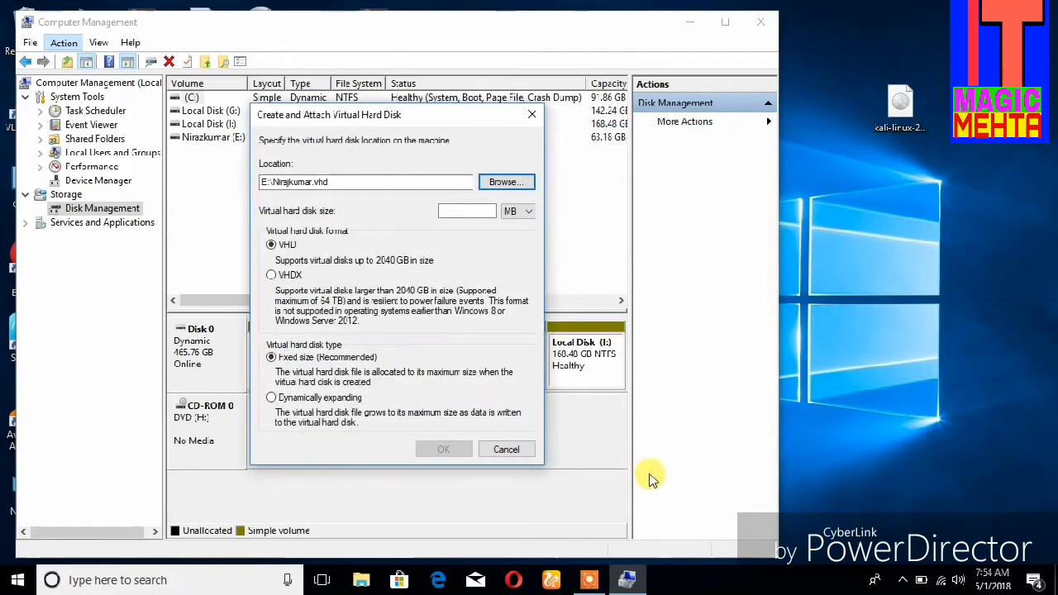
Set the virtual hard disk size to 300 GB.
click(529, 213)
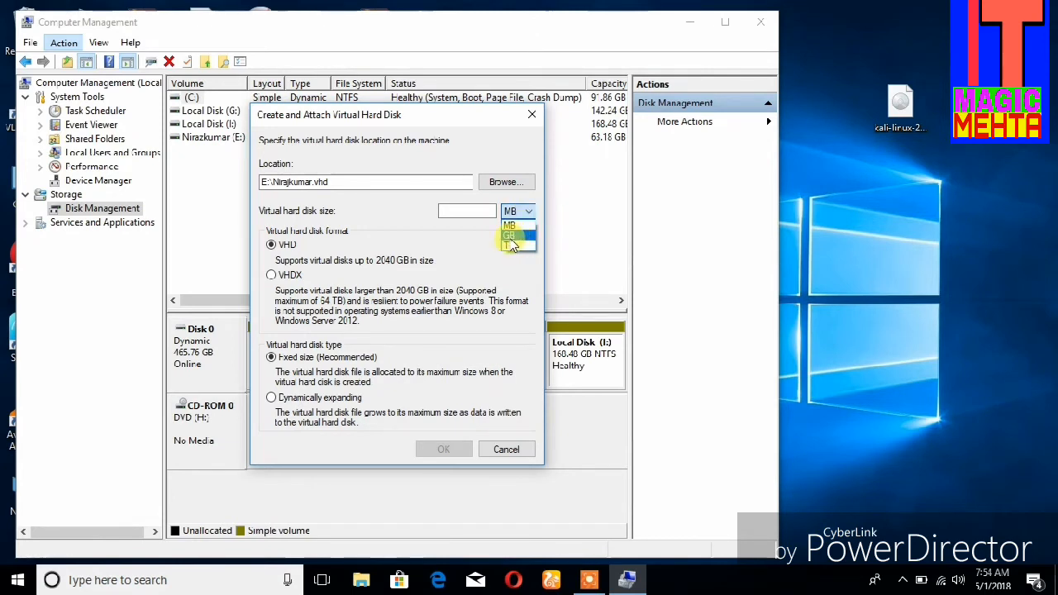
click(513, 236)
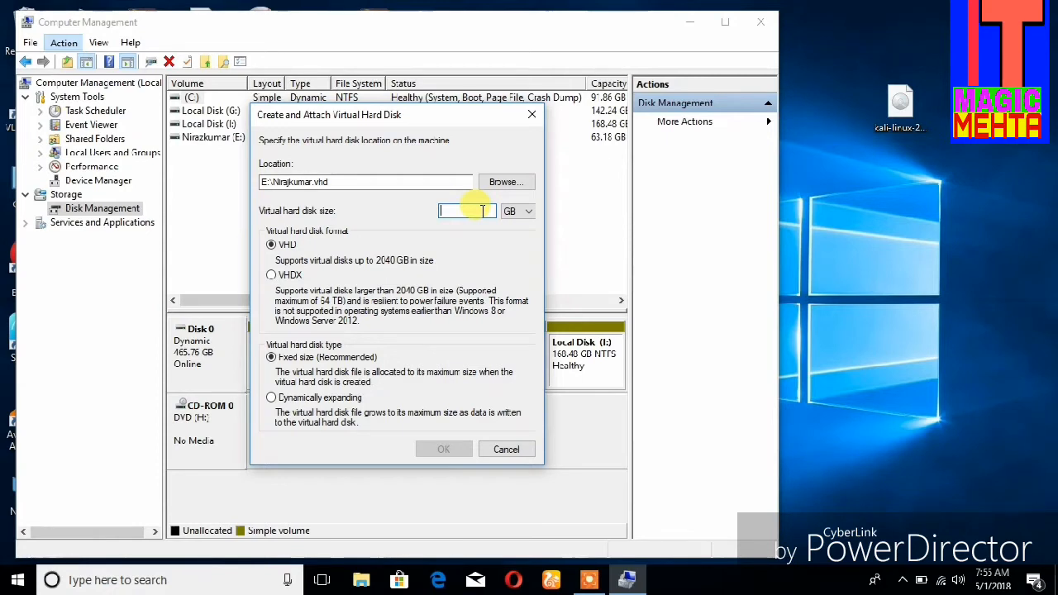
text(300)
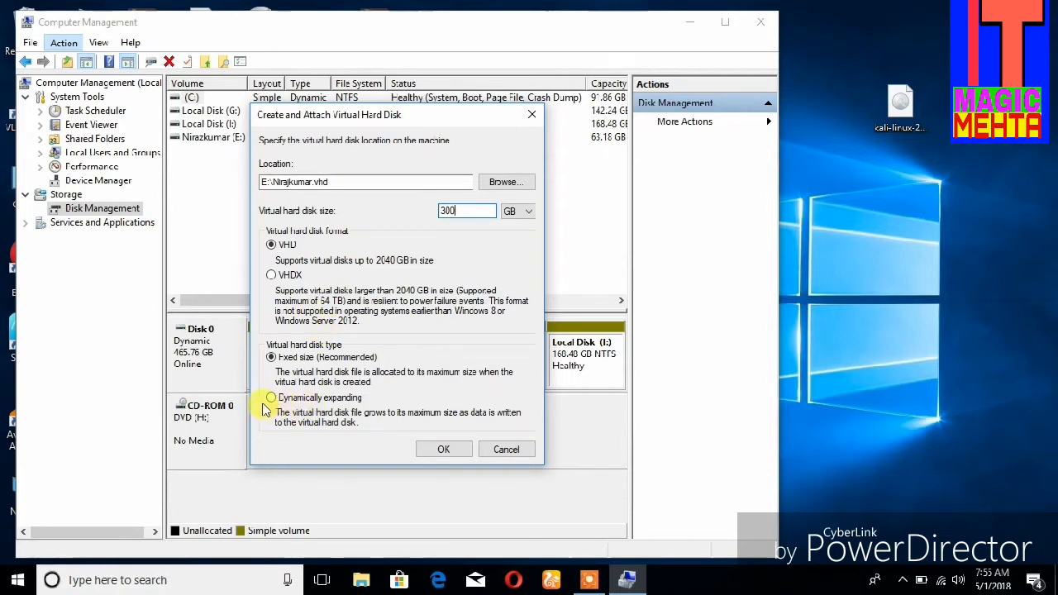
Choose the dynamically expanding disk type and create the virtual hard disk in VHD format.
click(278, 367)
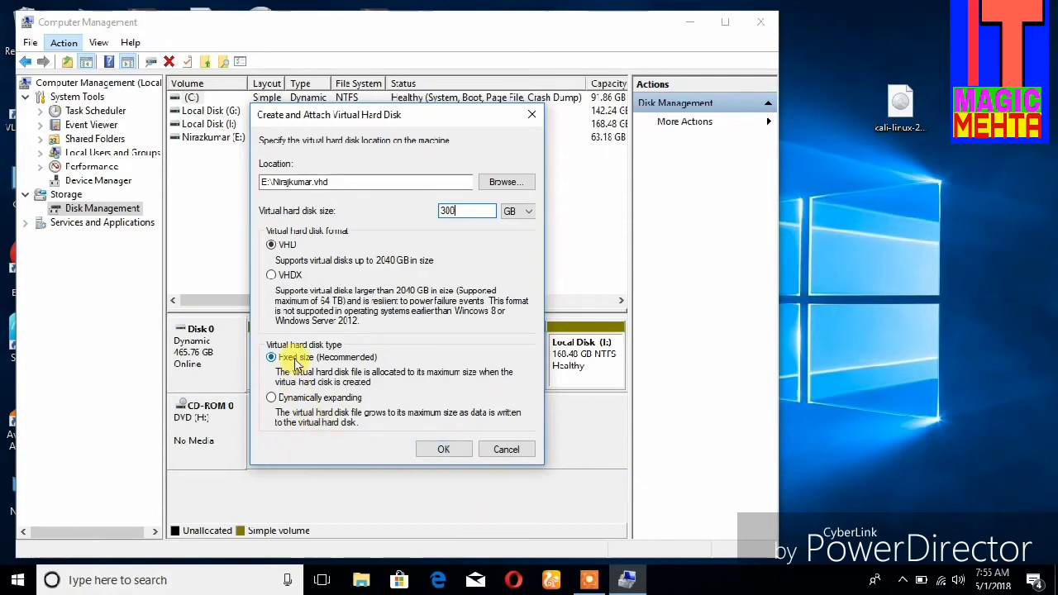
click(273, 399)
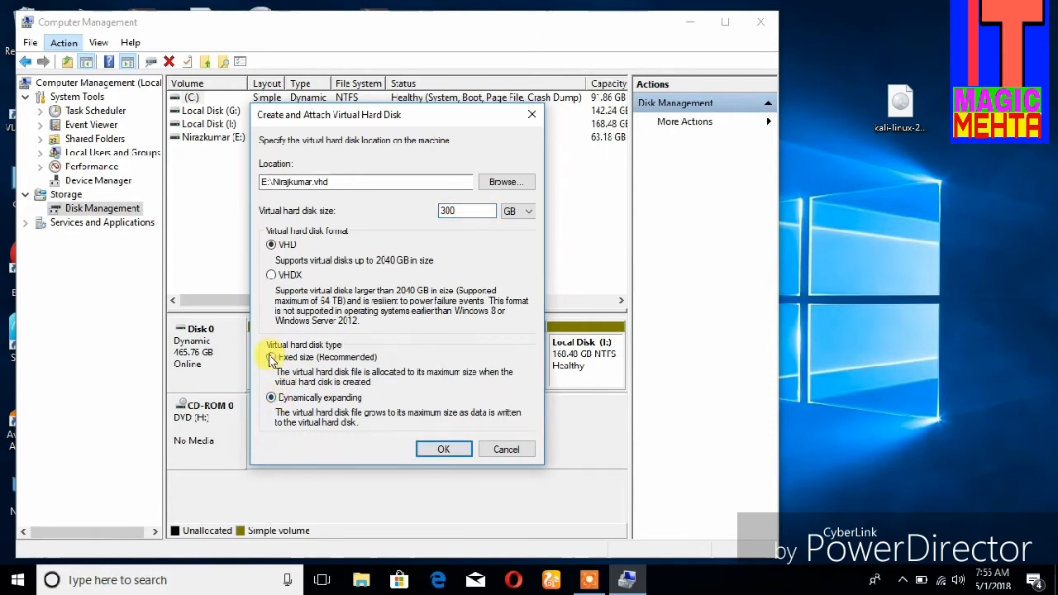
click(271, 357)
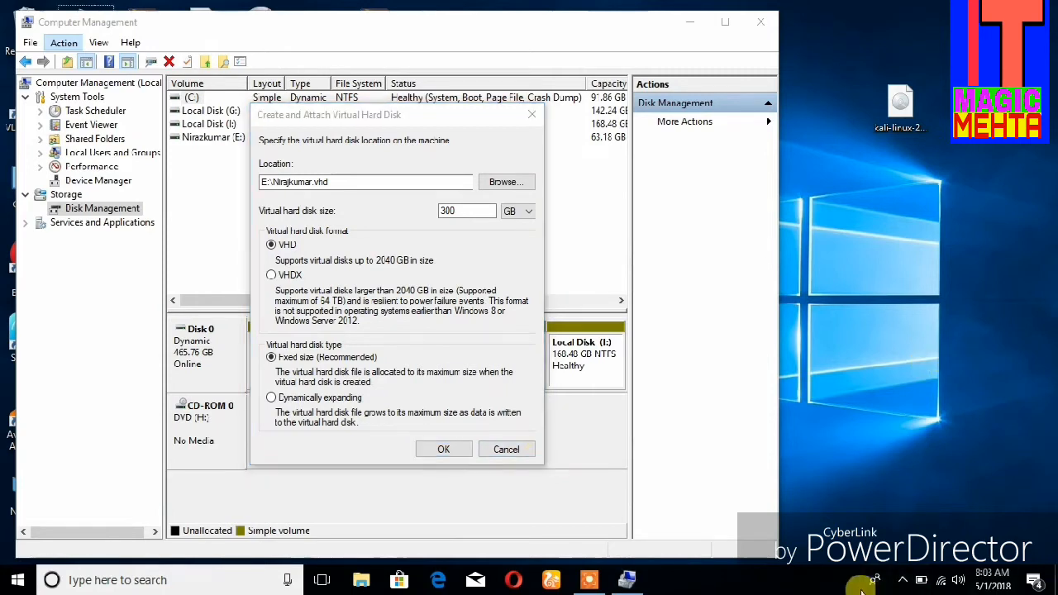
click(901, 581)
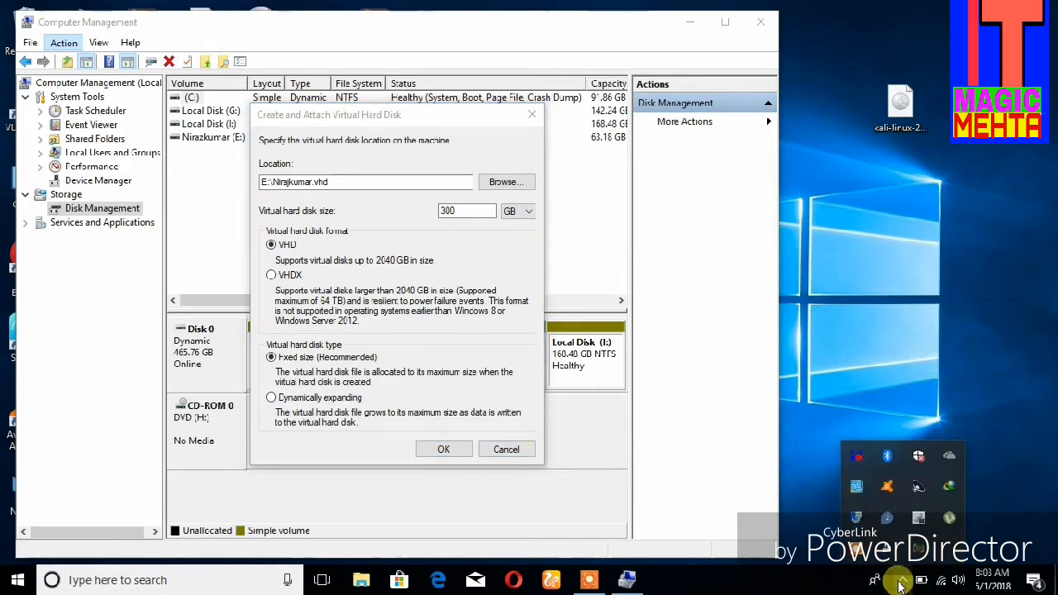
click(779, 347)
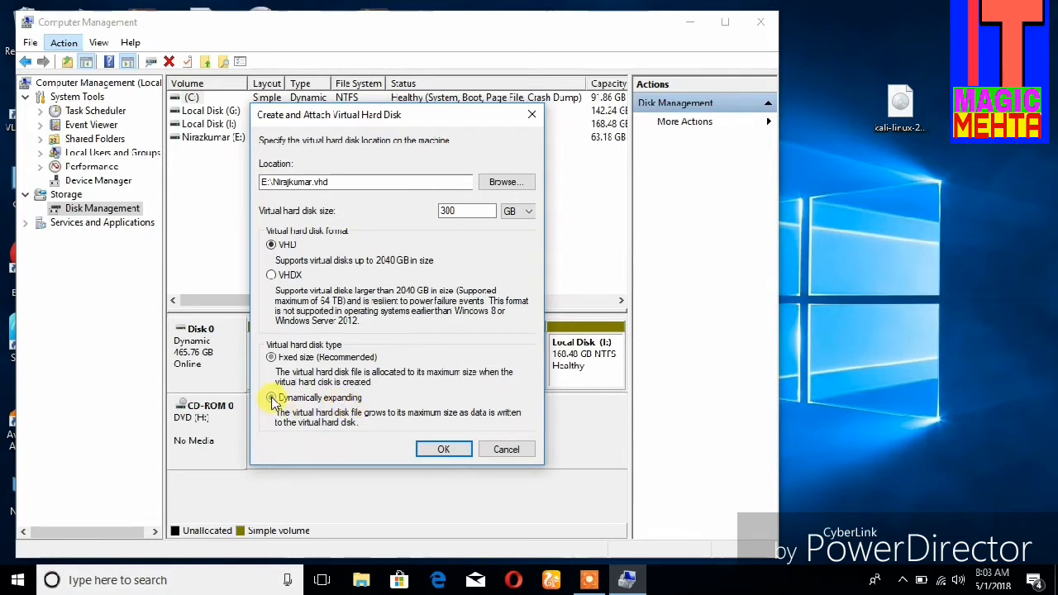
click(272, 400)
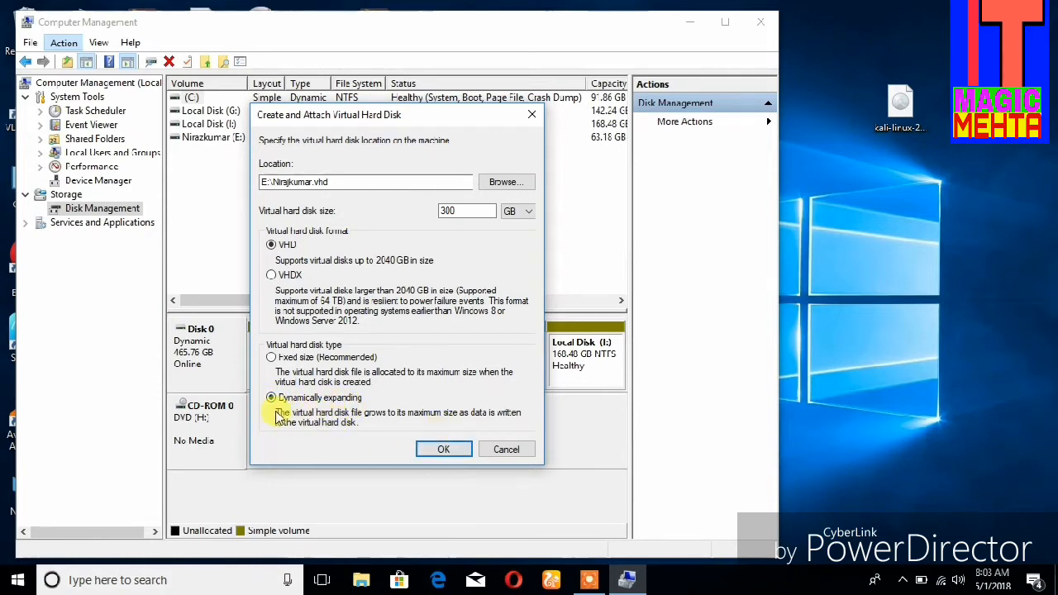
click(444, 450)
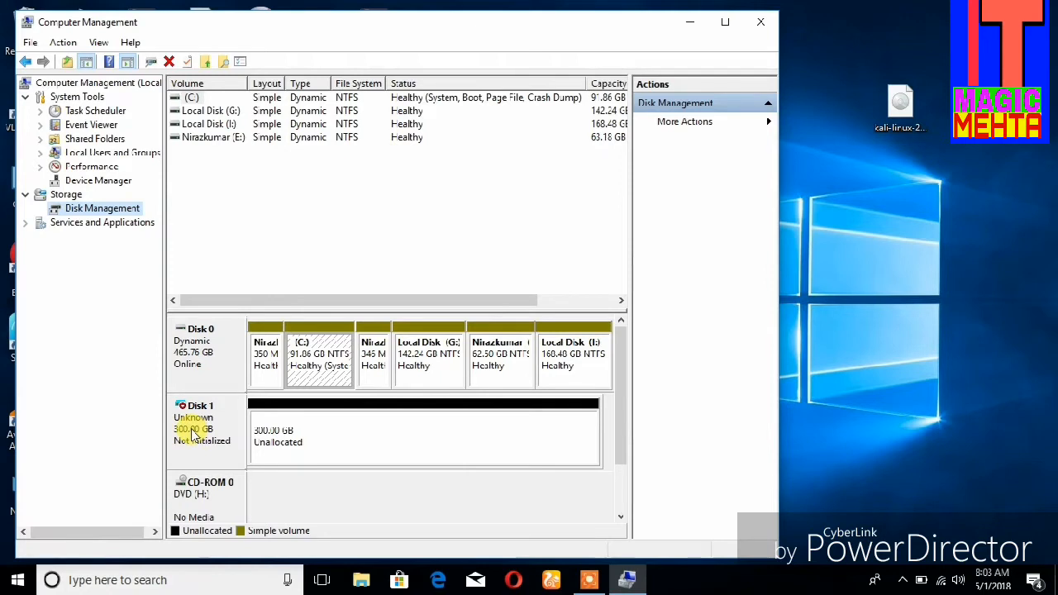
Initialize Disk 1 with the MBR (Master Boot Record) partition style.
right_click(192, 430)
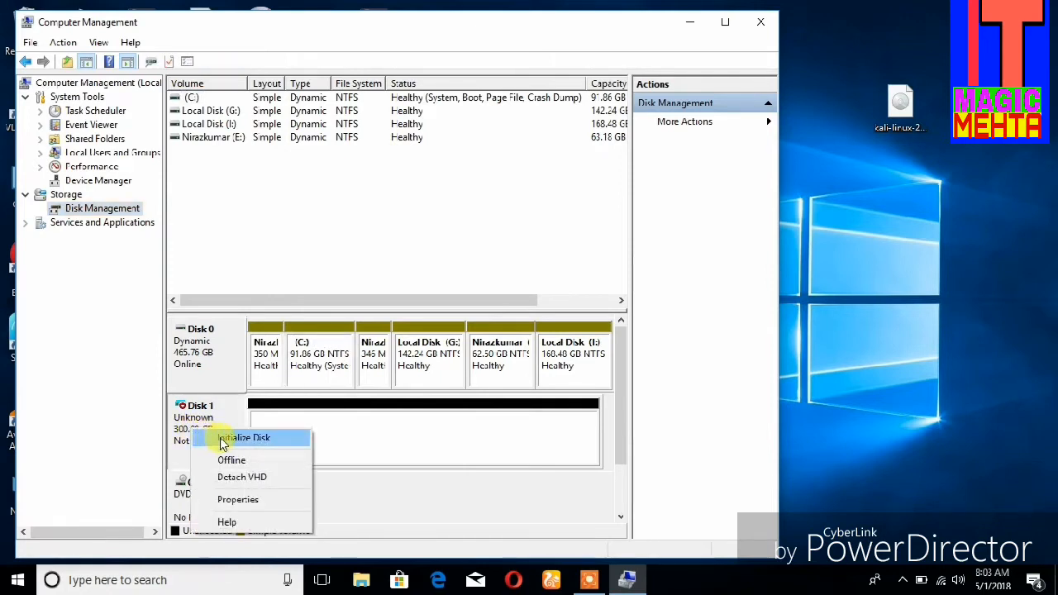
click(228, 444)
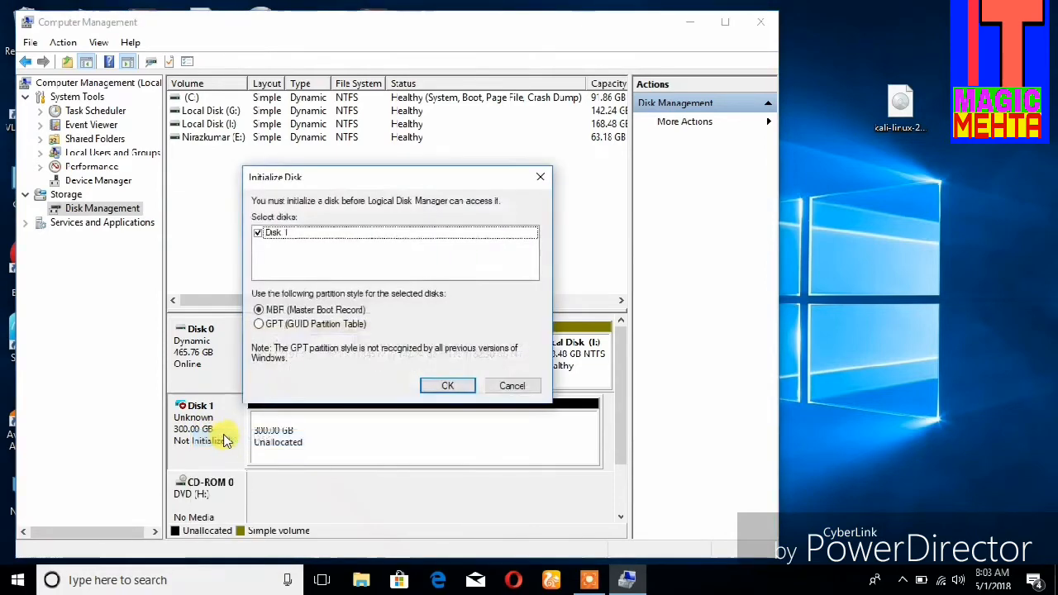
click(446, 387)
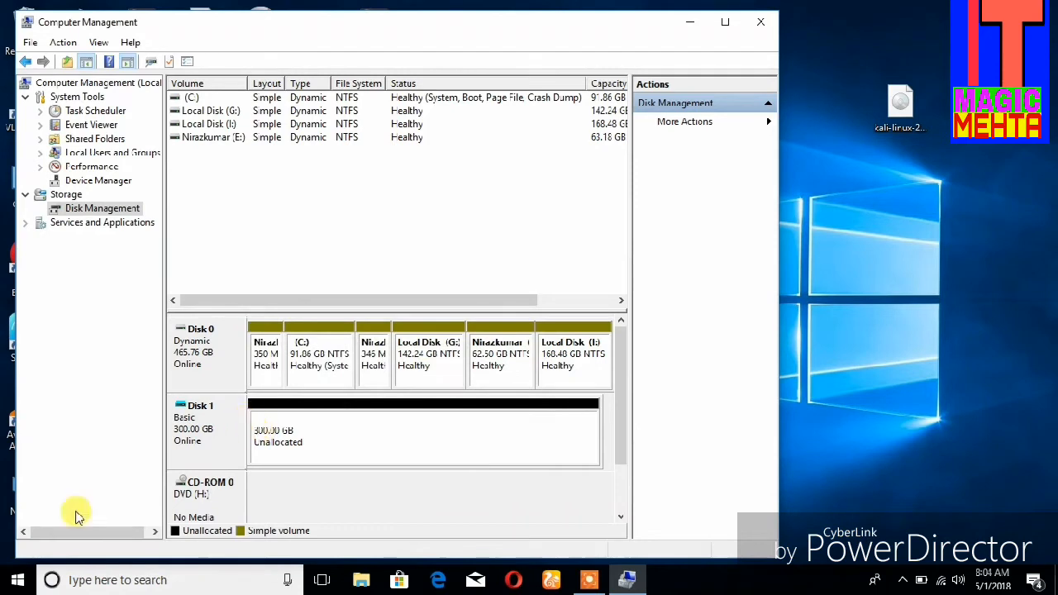
Start a new simple volume on Disk 1's unallocated space, accepting the full size of 307197 MB.
click(354, 440)
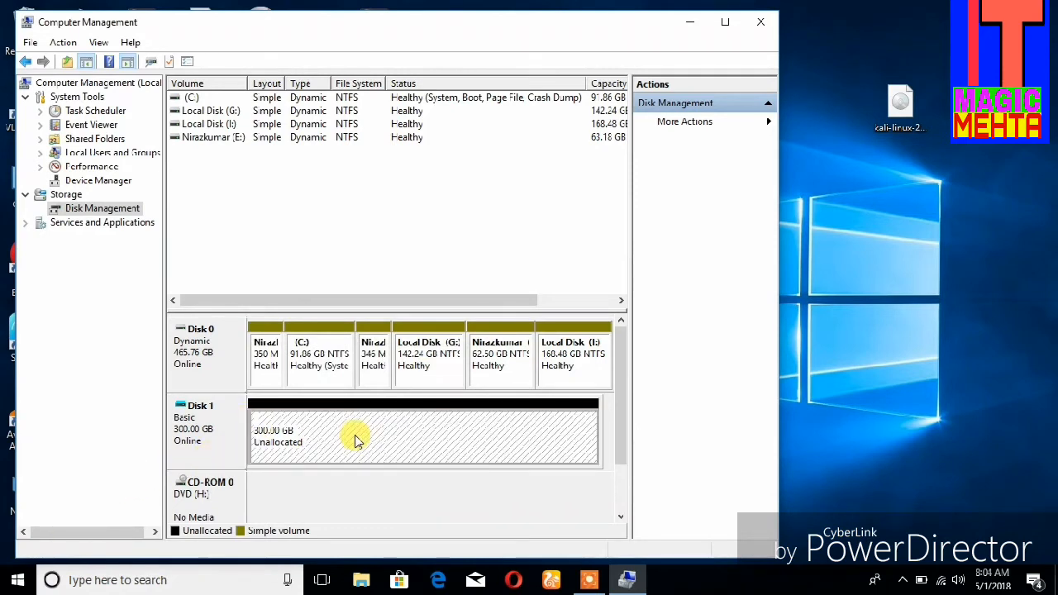
right_click(438, 442)
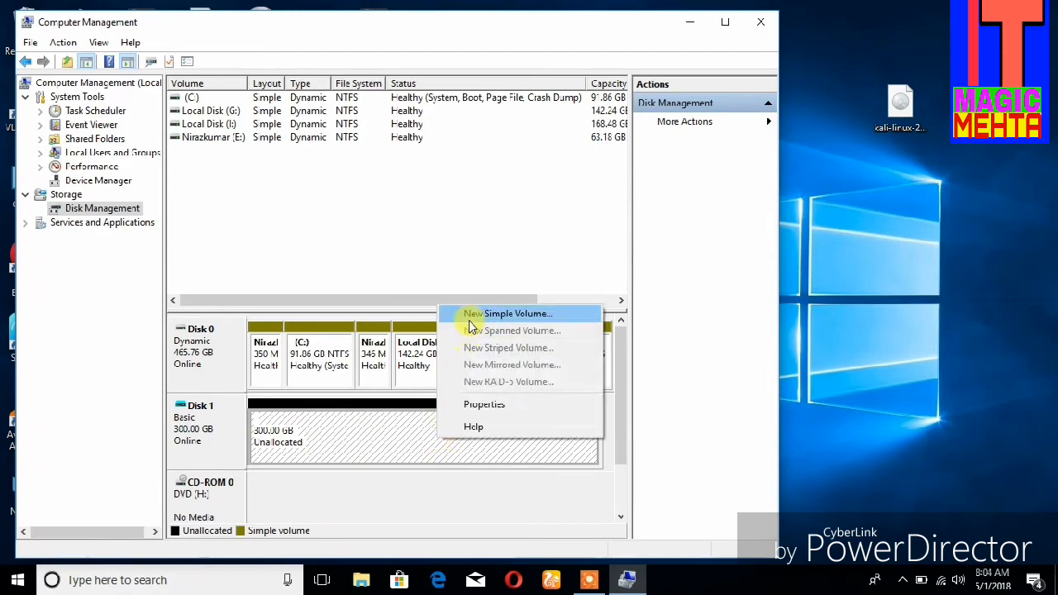
click(474, 317)
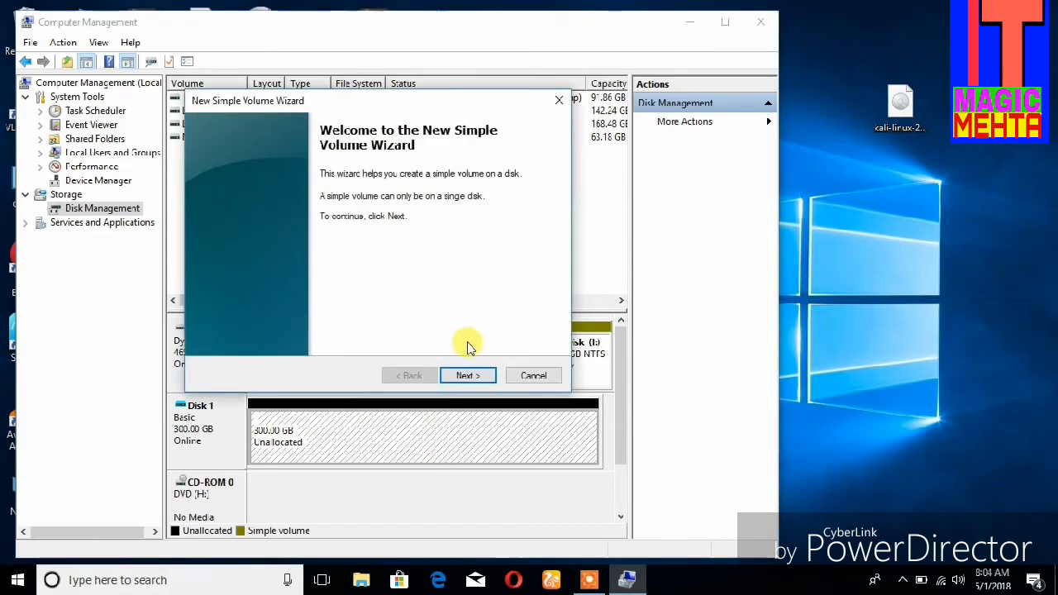
click(467, 376)
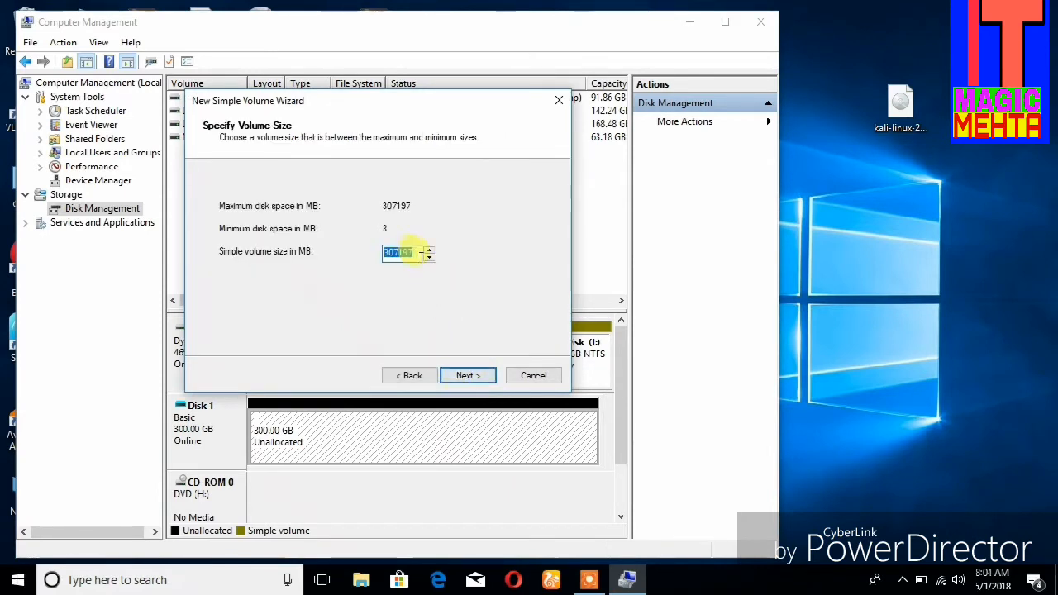
click(467, 377)
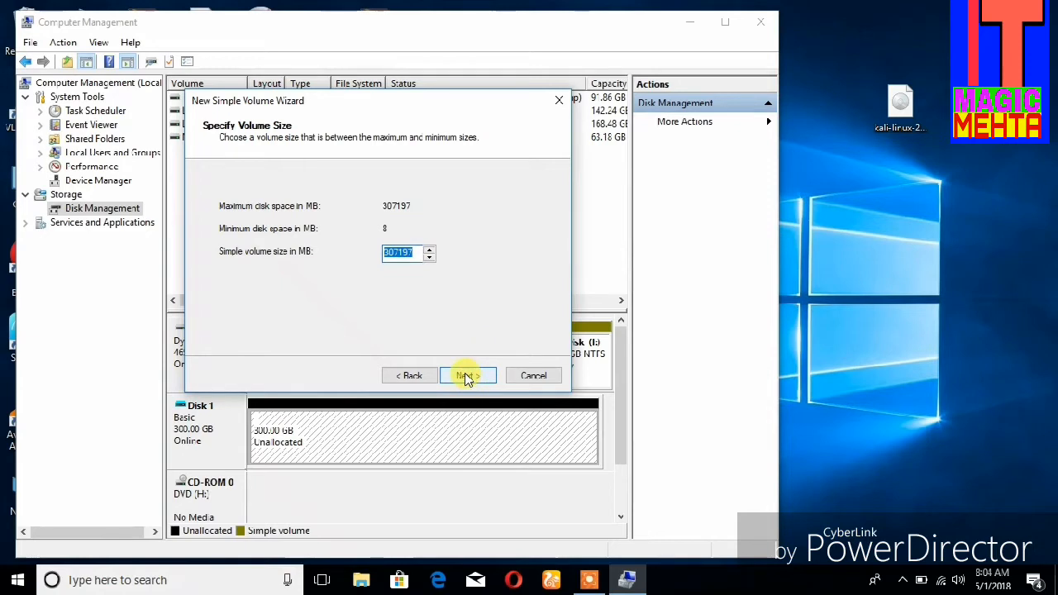
click(467, 377)
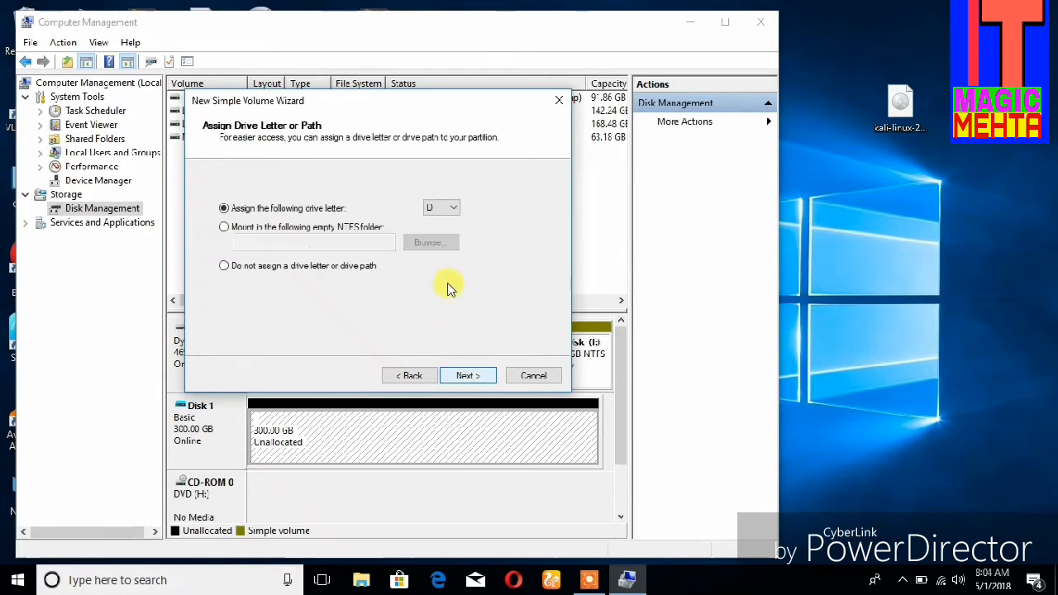
Assign drive letter N to the new simple volume.
click(453, 208)
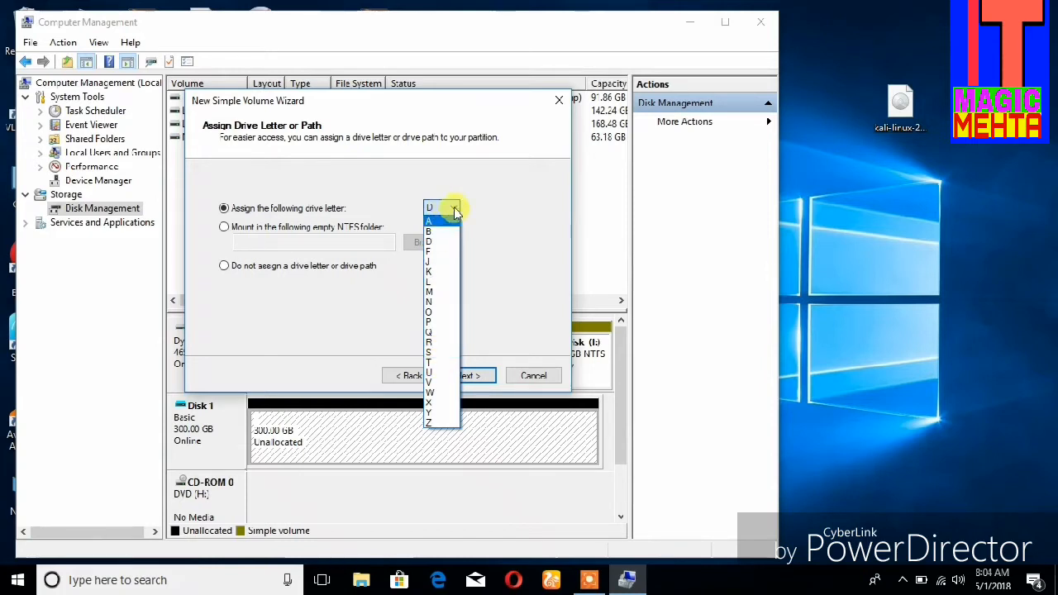
click(436, 303)
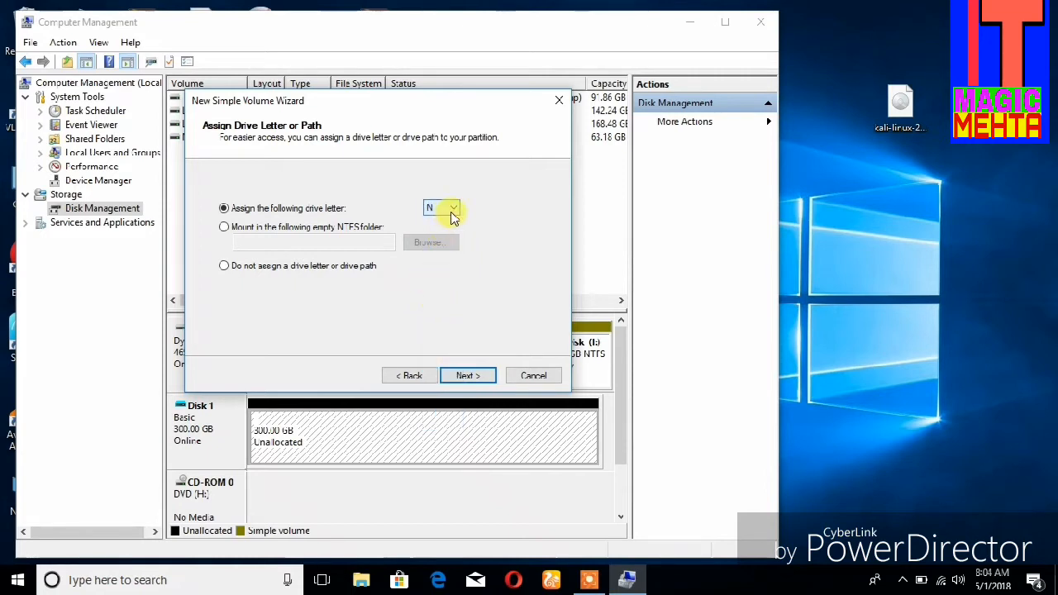
click(467, 377)
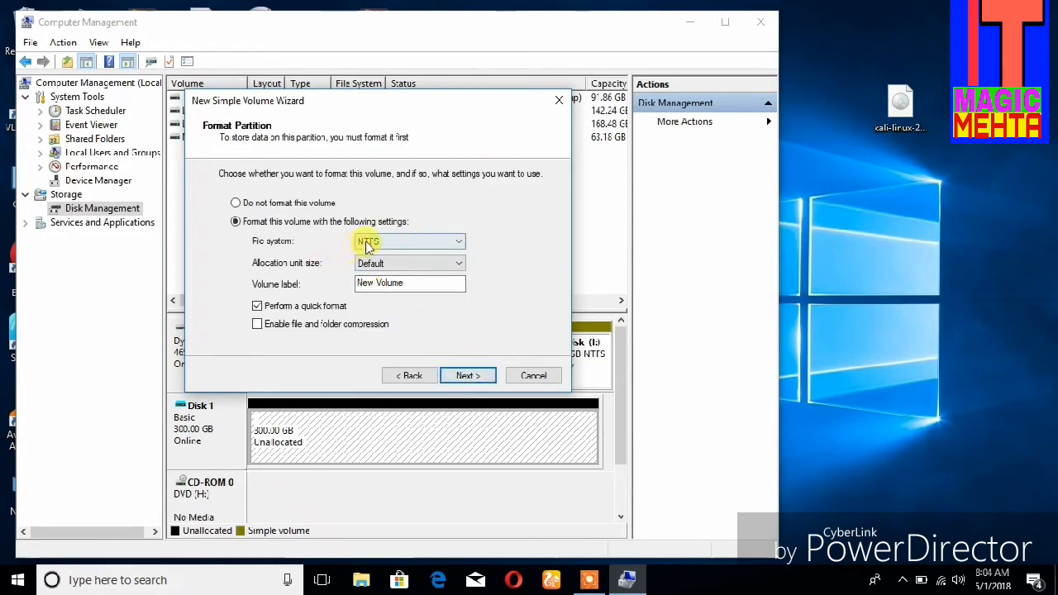
Label the volume Local Disk, keep the NTFS quick format settings, and finish creating it.
click(410, 282)
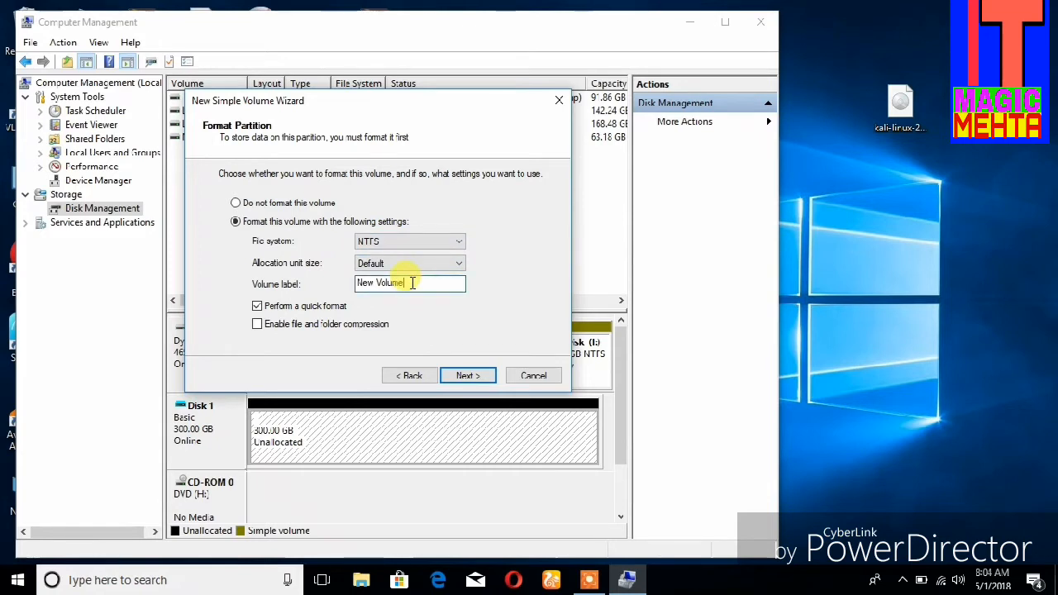
key(BackSpace)
key(BackSpace)
key(BackSpace)
key(BackSpace)
key(BackSpace)
key(BackSpace)
key(BackSpace)
key(BackSpace)
key(BackSpace)
key(BackSpace)
text(Disk)
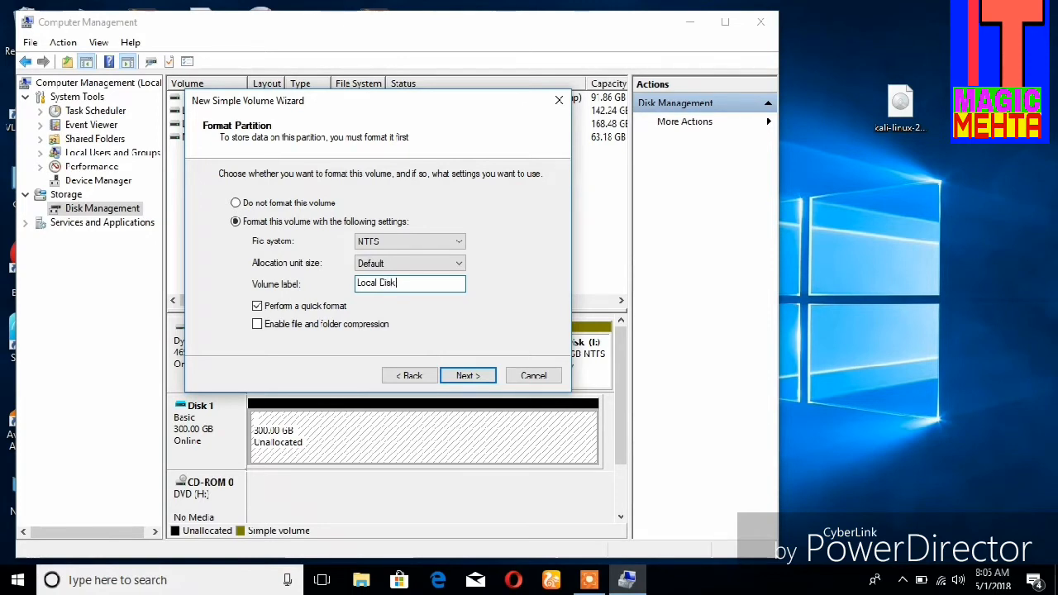
click(468, 376)
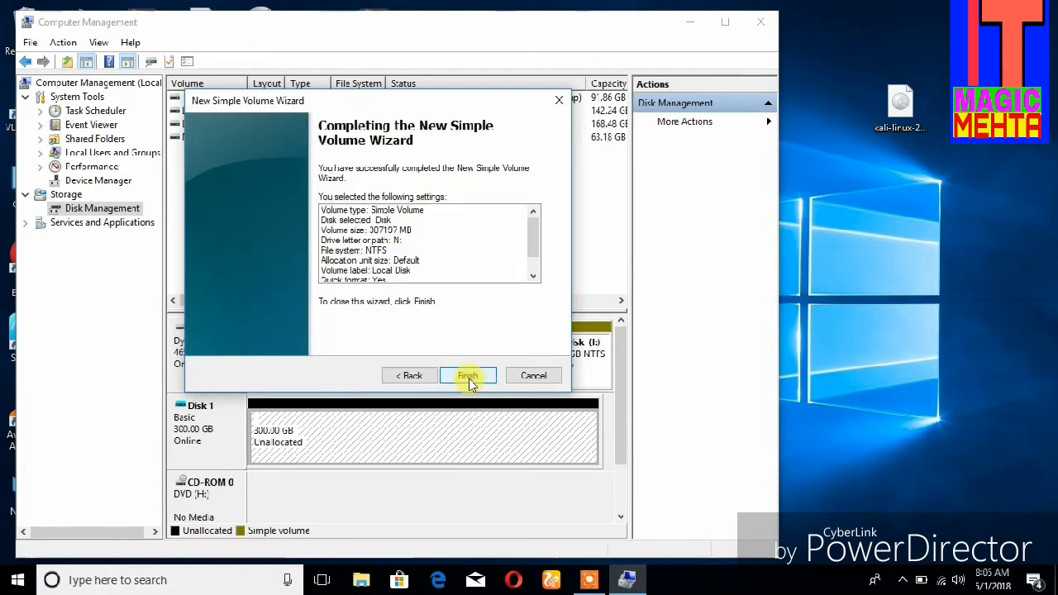
click(466, 376)
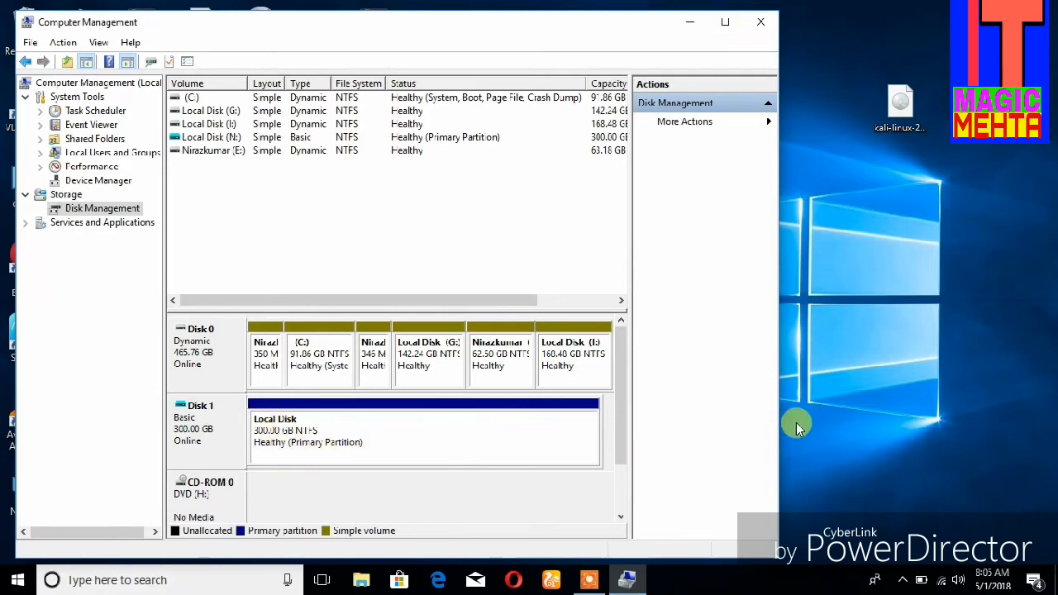
Close Computer Management and check the new Local Disk (N:) drive in This PC.
click(760, 23)
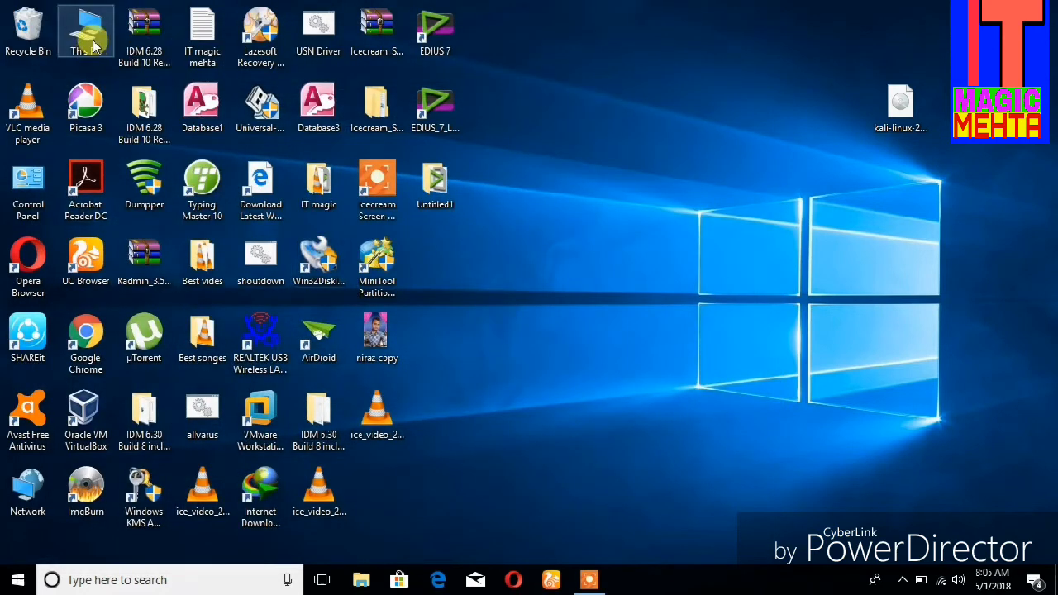
double_click(94, 44)
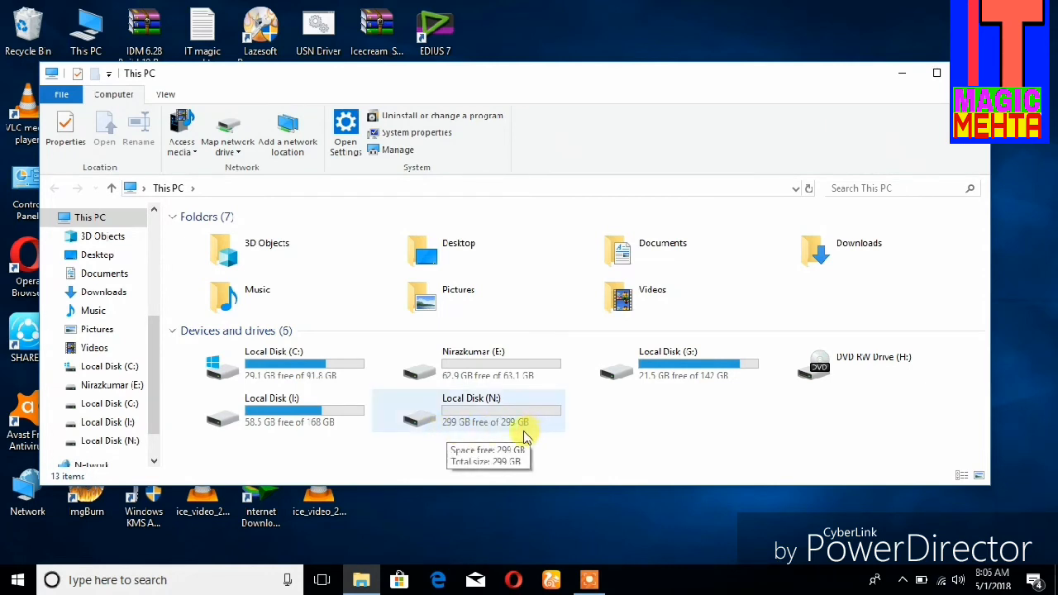
click(485, 397)
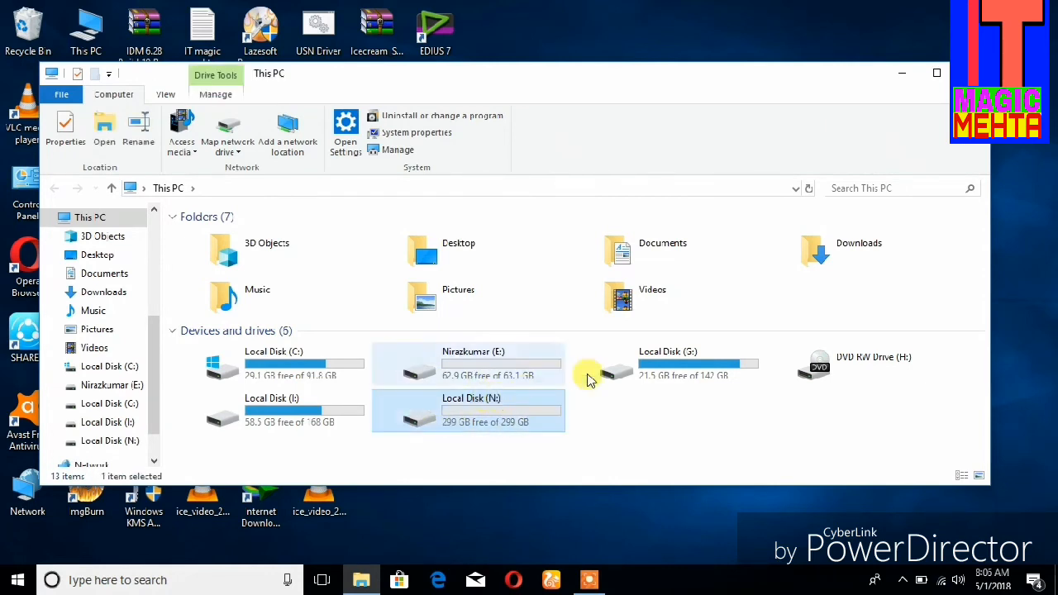
Open the Best songs folder on Local Disk (G:) and maximize its window.
click(661, 360)
double_click(662, 360)
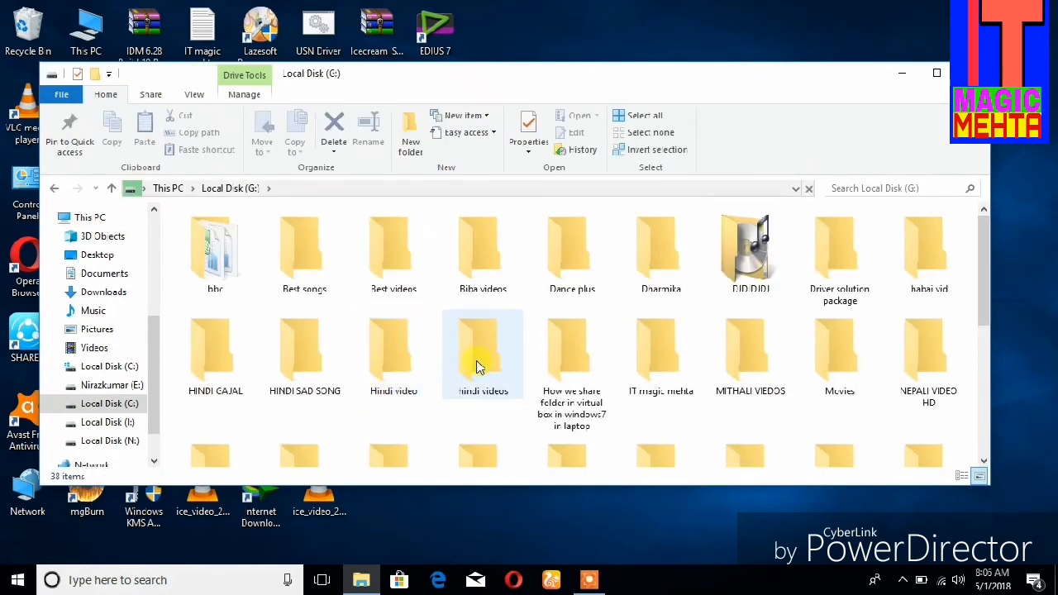
click(316, 279)
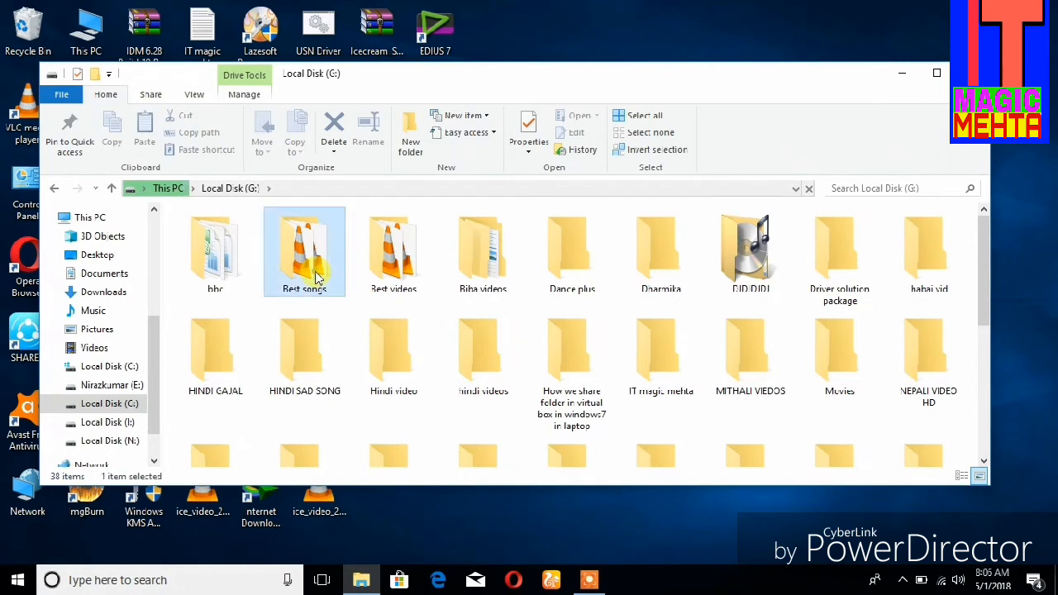
double_click(315, 273)
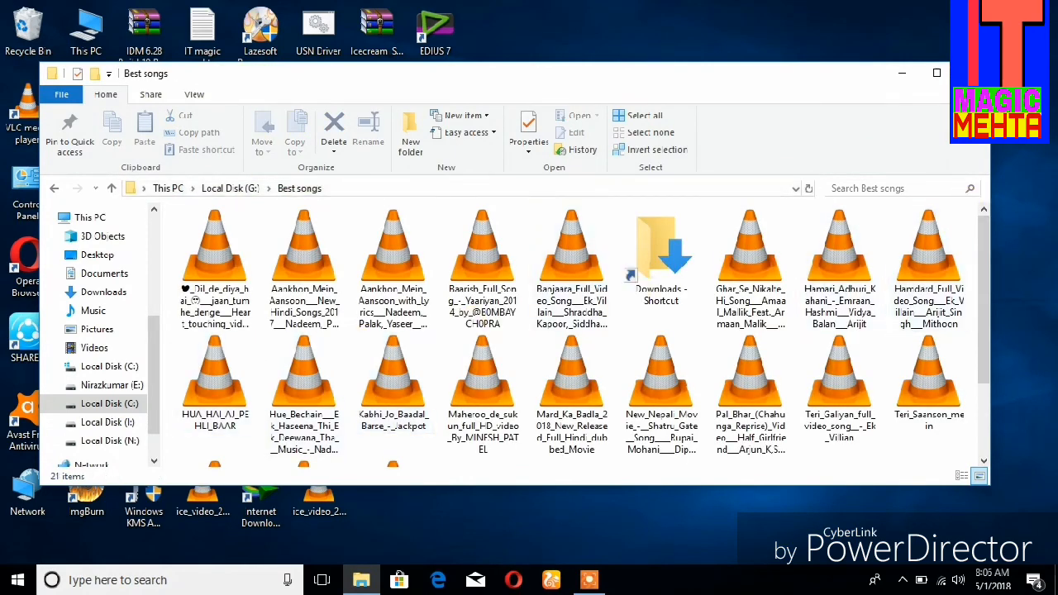
click(936, 73)
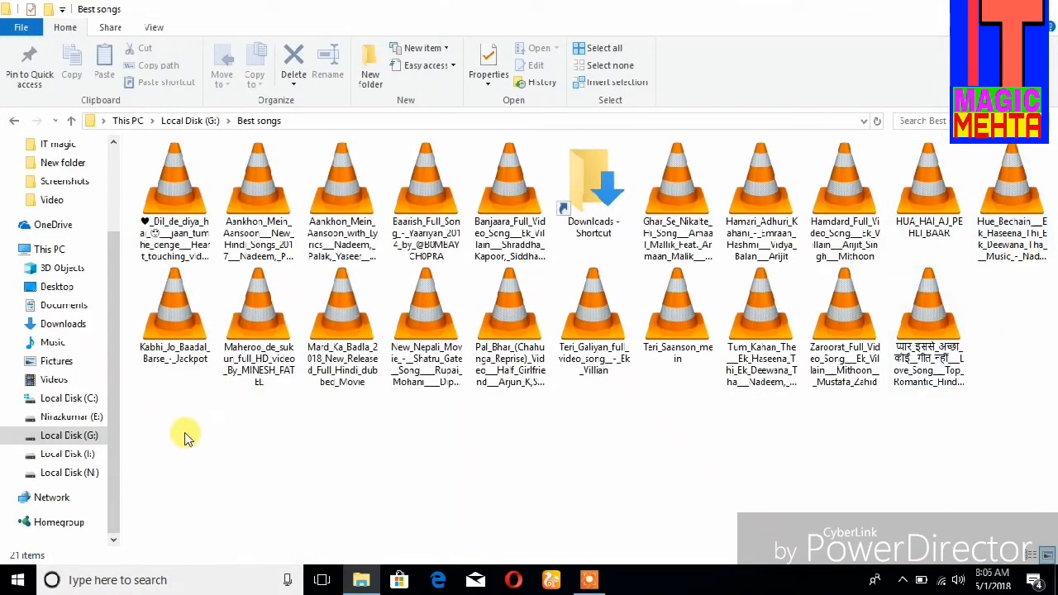
Copy the four videos in the first two columns of the Best songs folder and paste them into Local Disk (N:).
drag(170, 415, 262, 205)
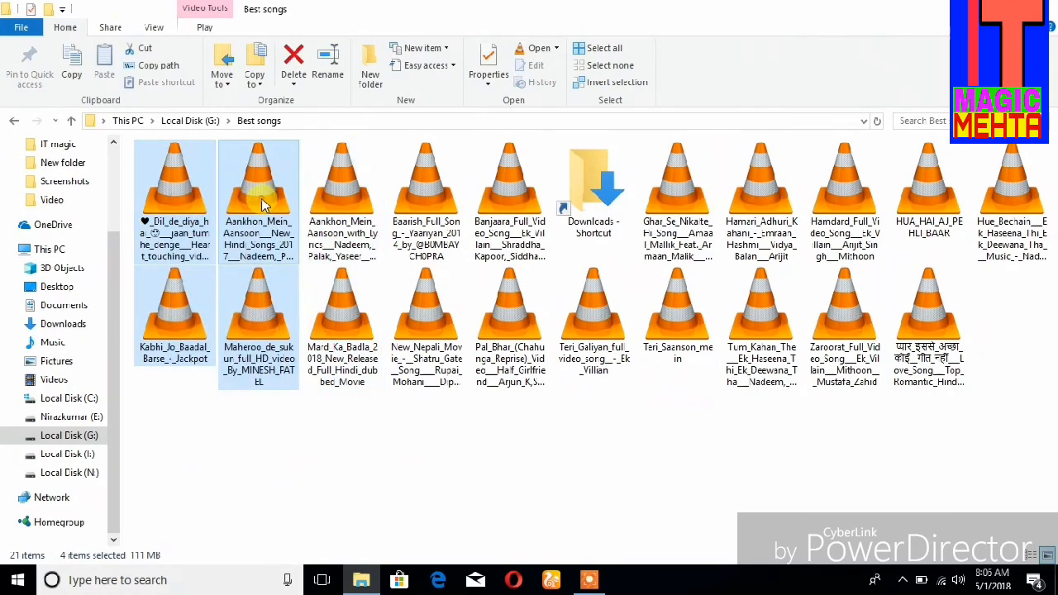
right_click(262, 205)
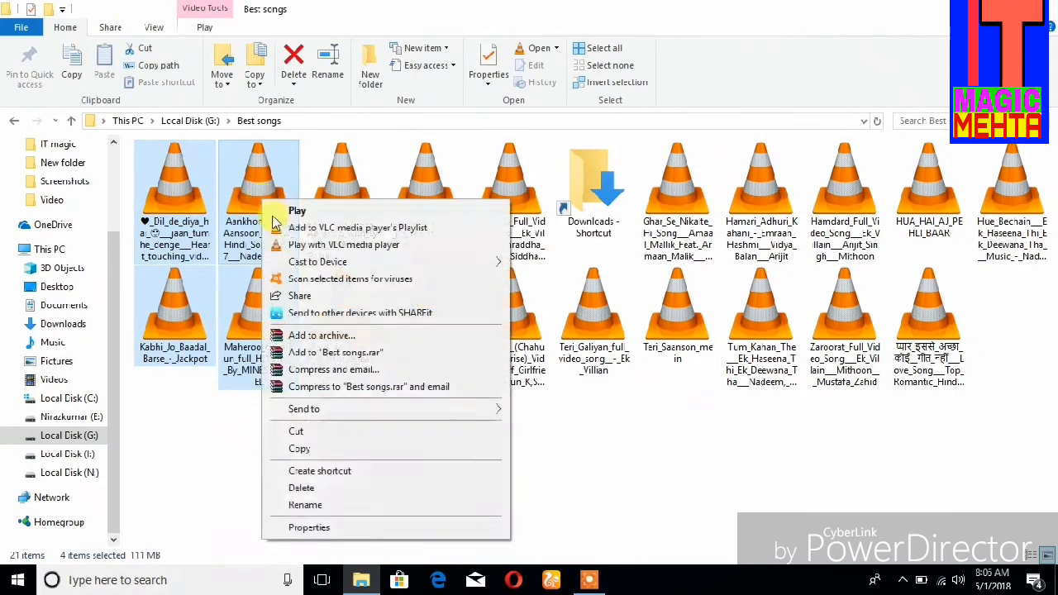
click(300, 448)
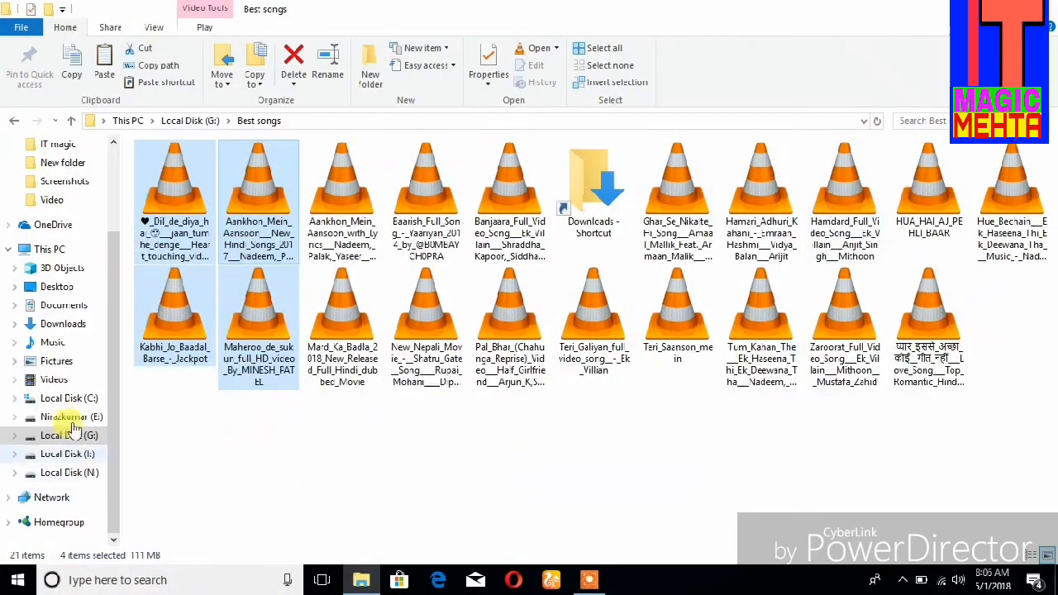
click(80, 472)
right_click(256, 378)
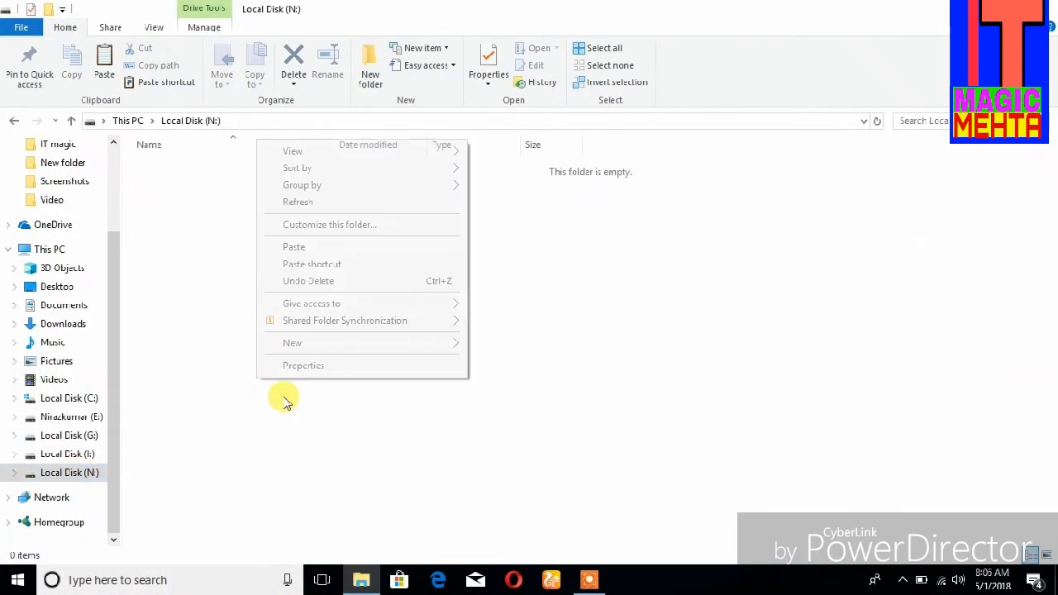
click(296, 246)
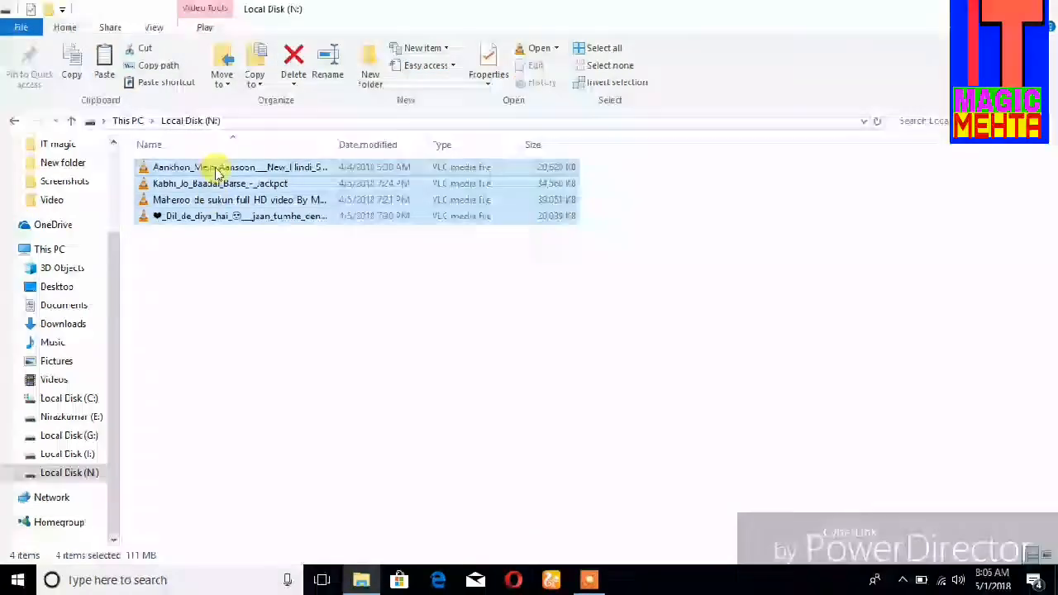
Play the copied Aankhon_Mein_Aansoon video from Local Disk (N:) in VLC media player, and close the player.
click(217, 171)
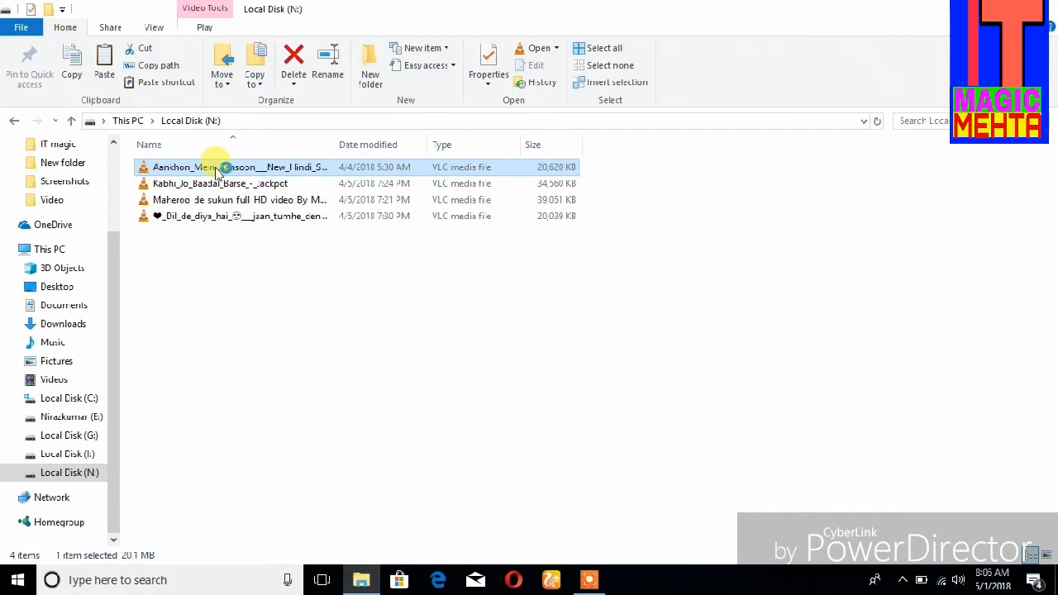
double_click(216, 171)
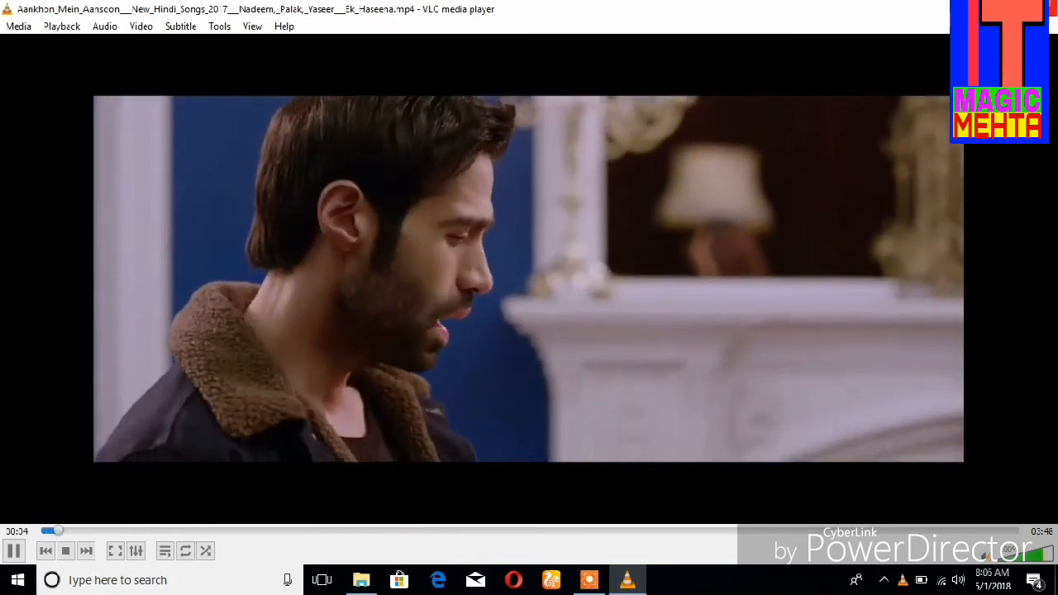
click(1045, 8)
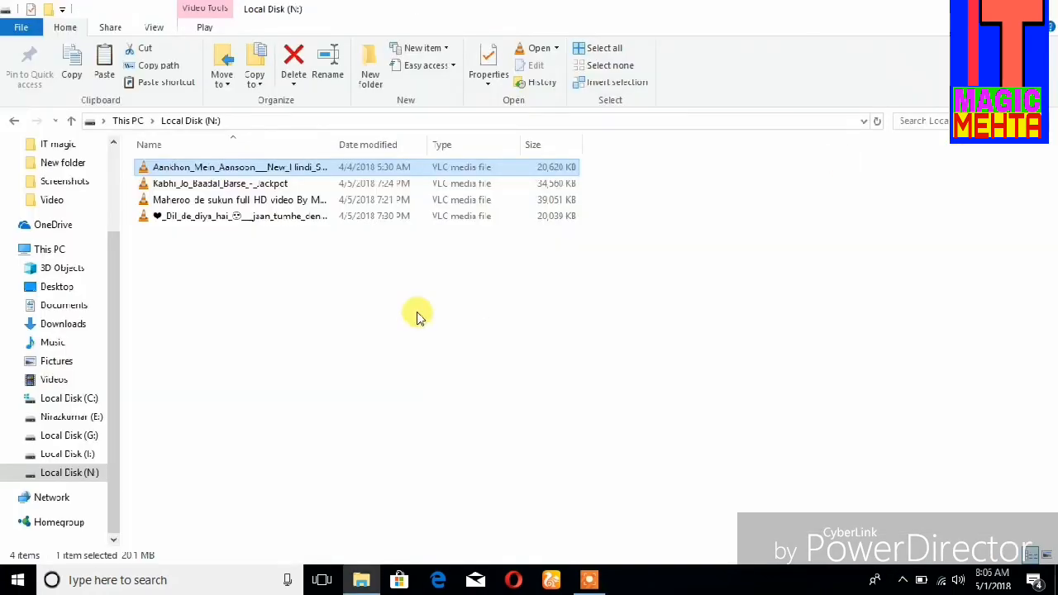
Go back through the Best songs folder to Local Disk (G:) and close the File Explorer window.
click(14, 121)
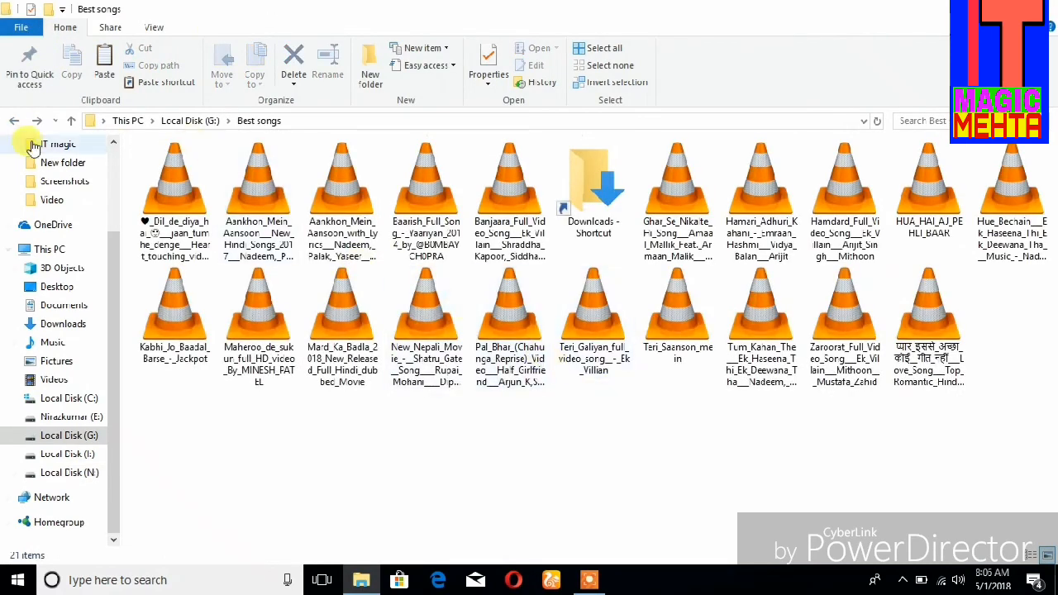
click(14, 121)
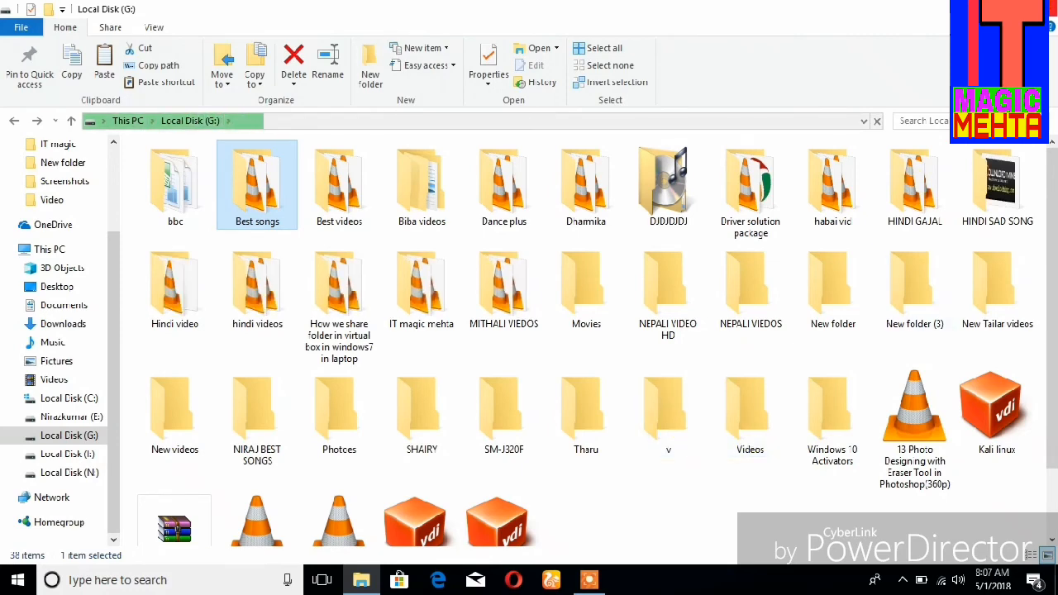
click(1043, 8)
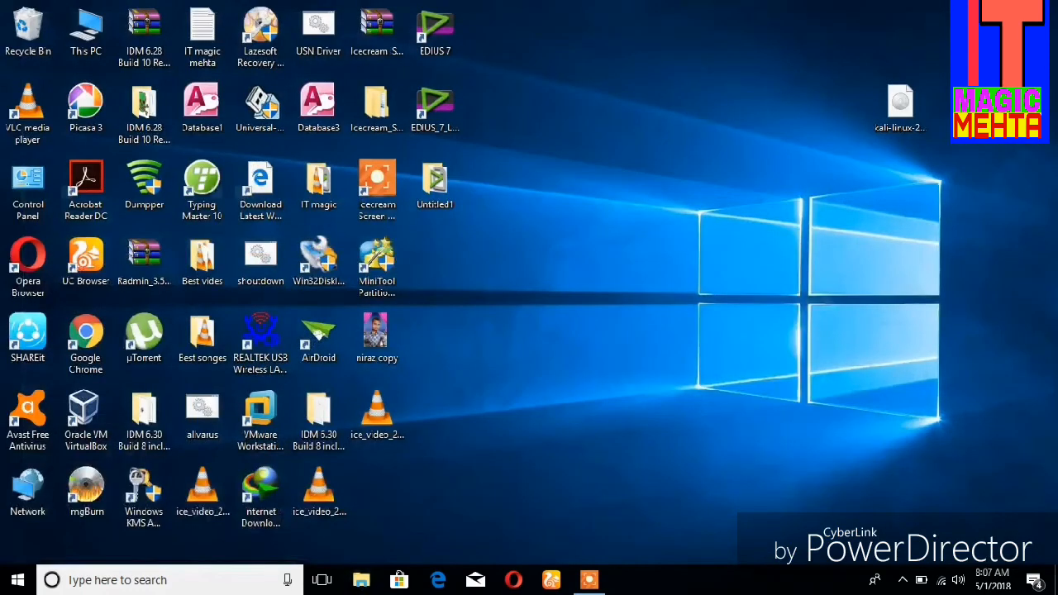
right_click(711, 139)
click(752, 196)
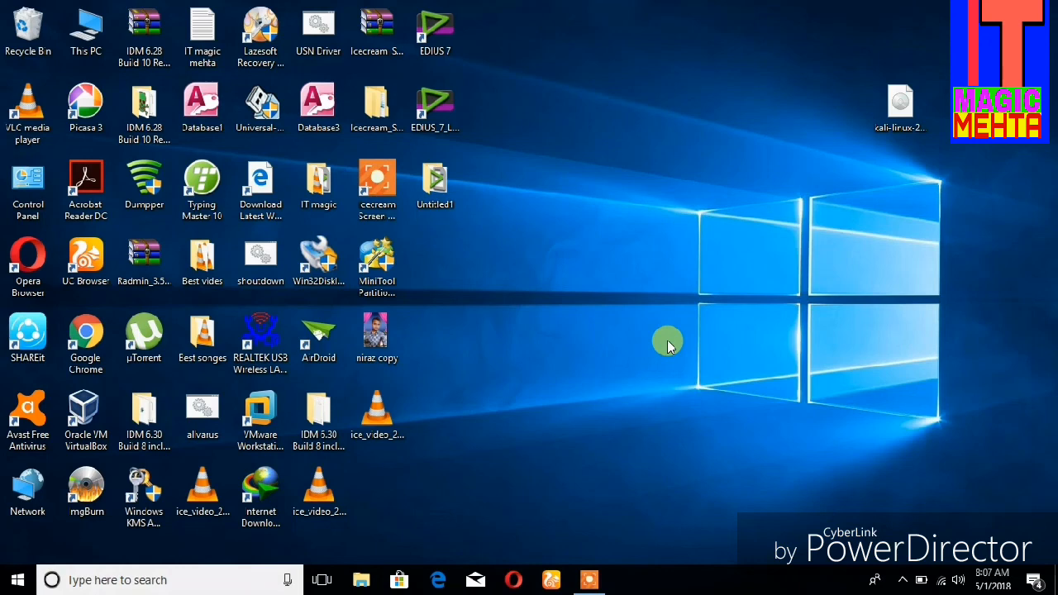
right_click(579, 252)
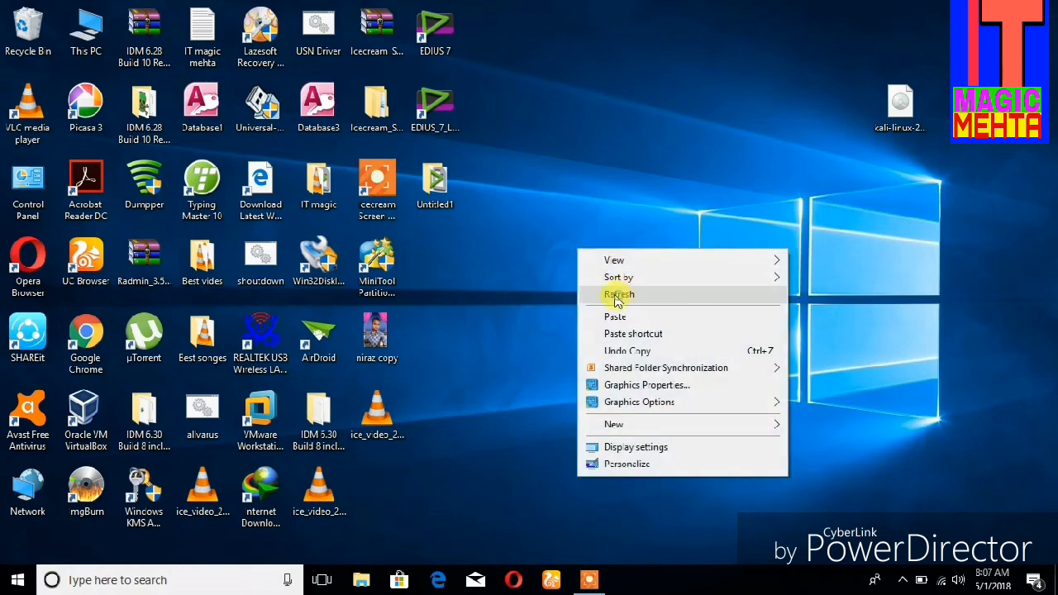
click(614, 295)
right_click(590, 266)
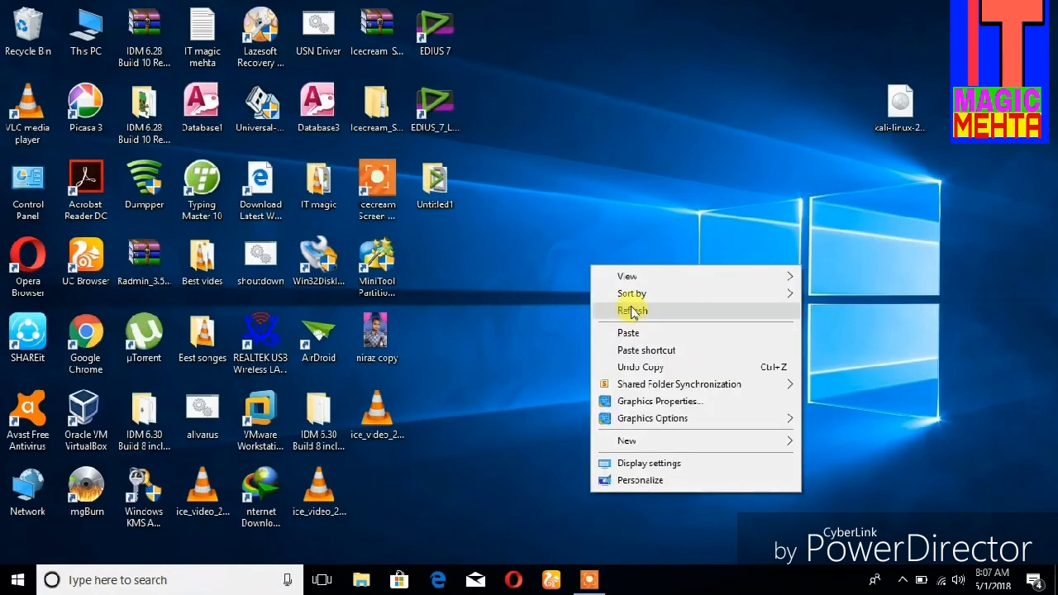
click(631, 309)
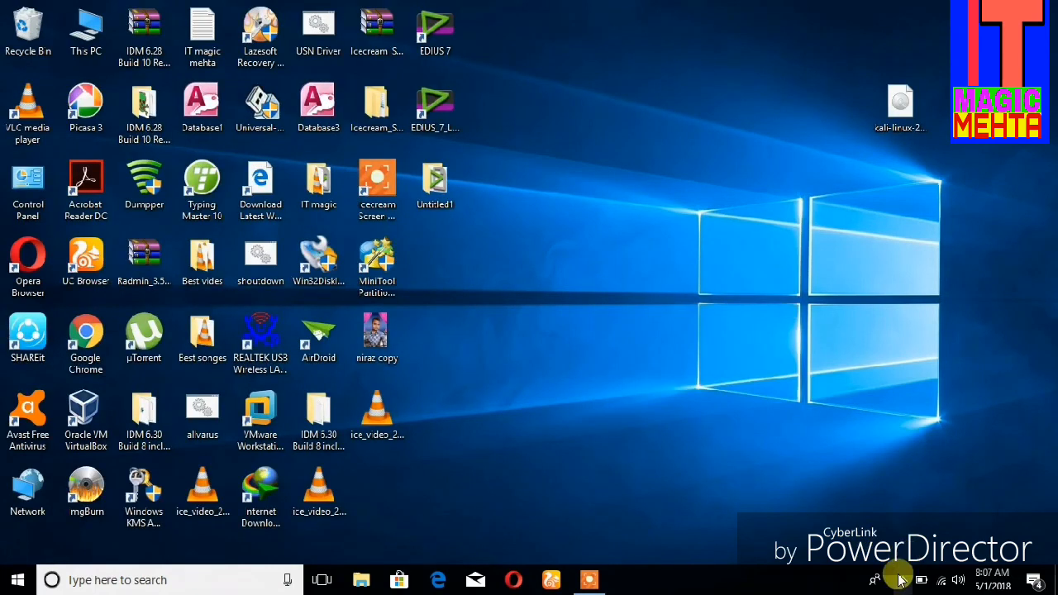